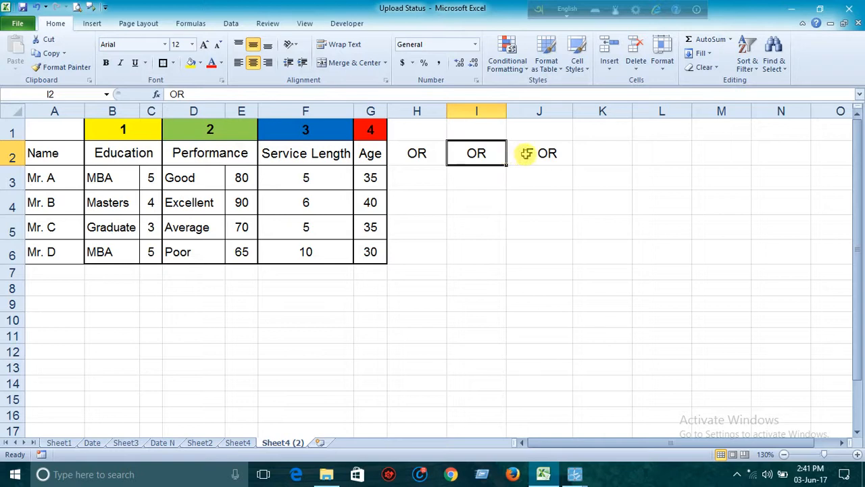
{"action": "left_click", "coordinate": [527, 154]}
{"action": "left_click", "coordinate": [471, 178]}
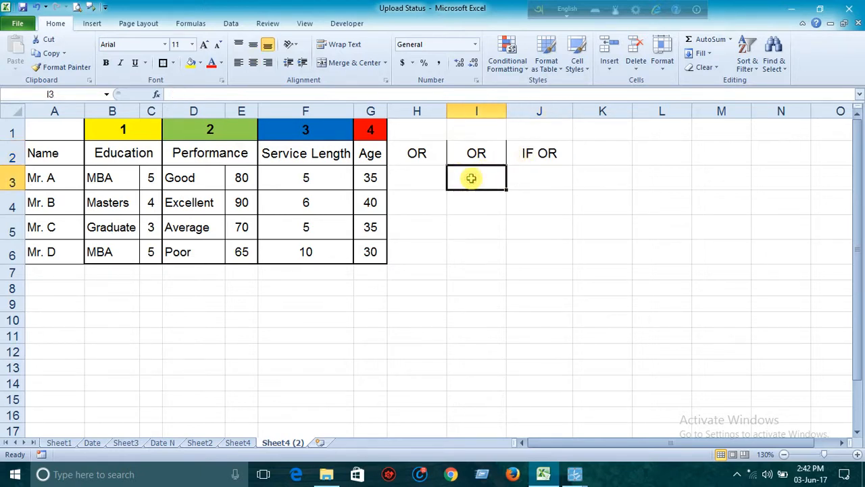
{"action": "left_click", "coordinate": [429, 178]}
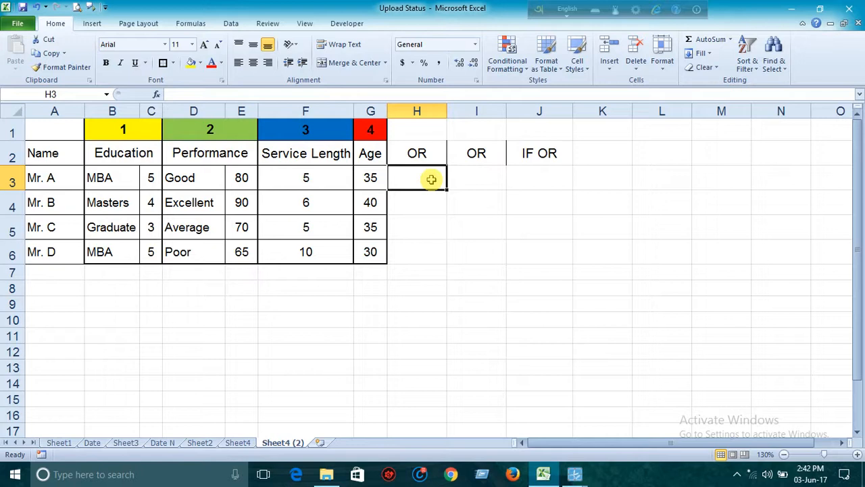
{"action": "left_click", "coordinate": [450, 177]}
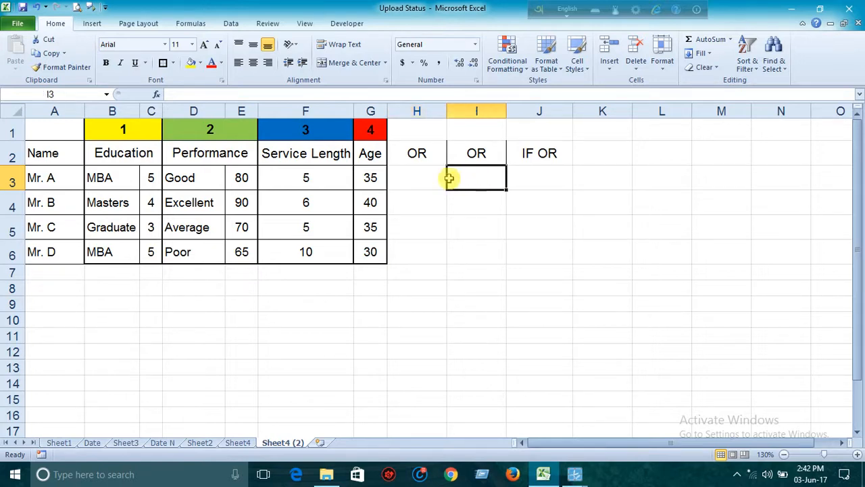
{"action": "left_click", "coordinate": [432, 178]}
{"action": "left_click", "coordinate": [478, 179]}
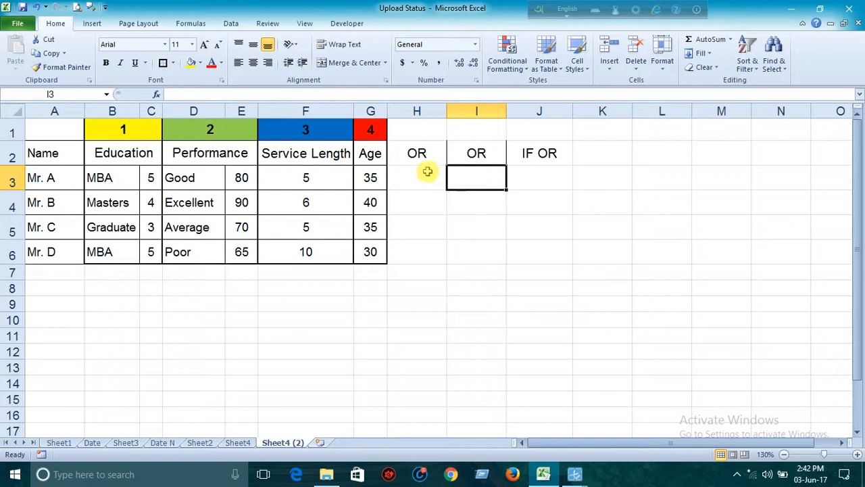
{"action": "left_click", "coordinate": [426, 171]}
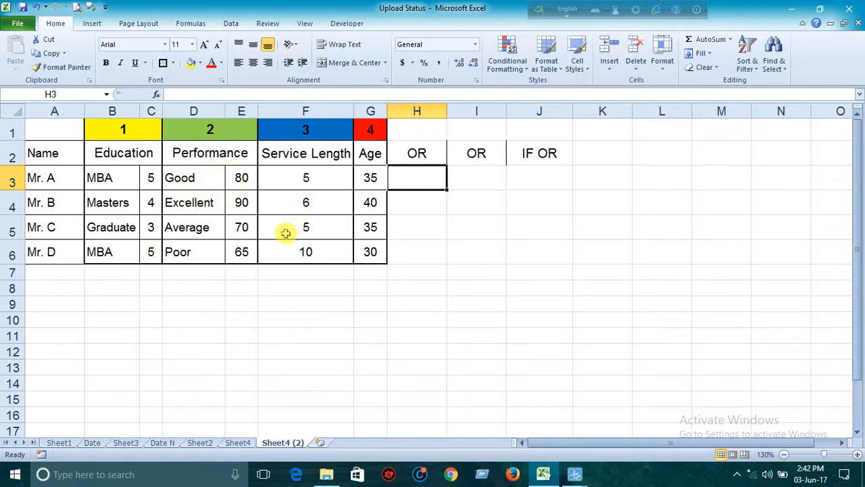
{"action": "left_click", "coordinate": [414, 155]}
Step: Enter the formula =OR(B3="MBA",E3>=90) in cell H3 and fill it down through H6
{"action": "left_click", "coordinate": [413, 172]}
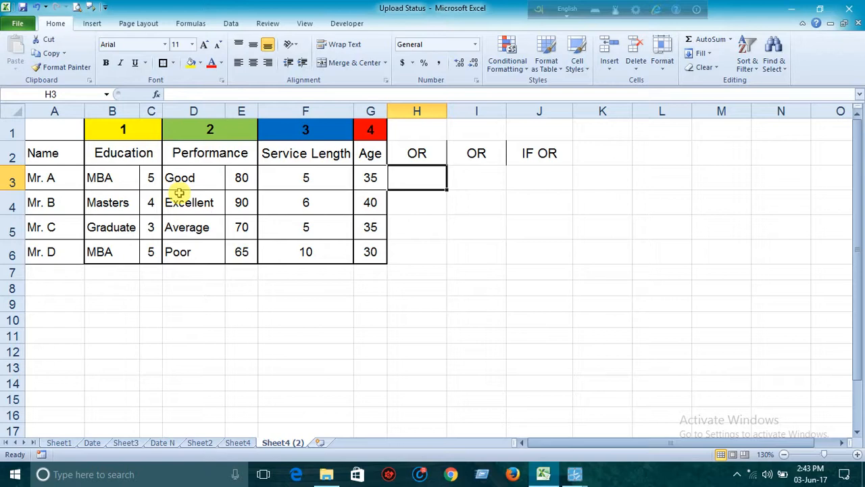
{"action": "type", "text": "="}
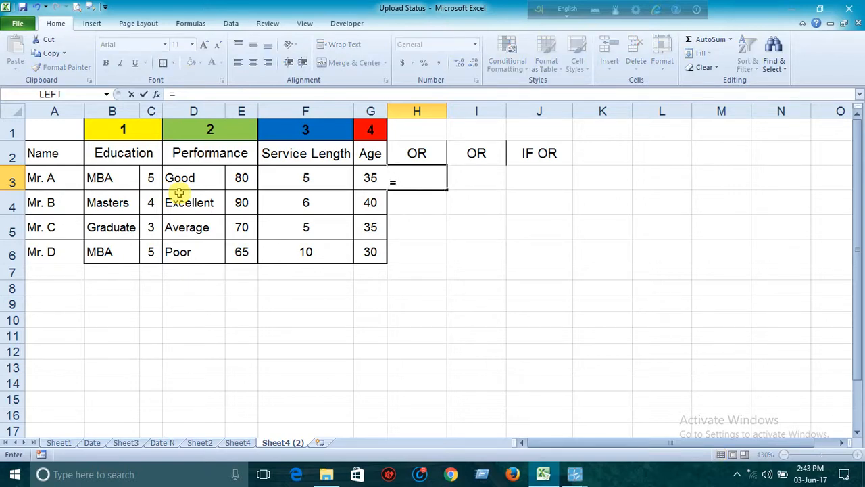
{"action": "type", "text": "or"}
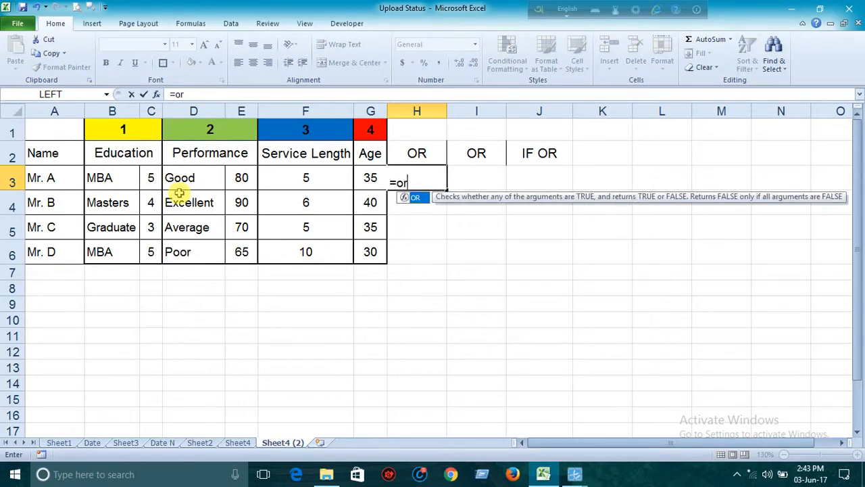
{"action": "type", "text": "("}
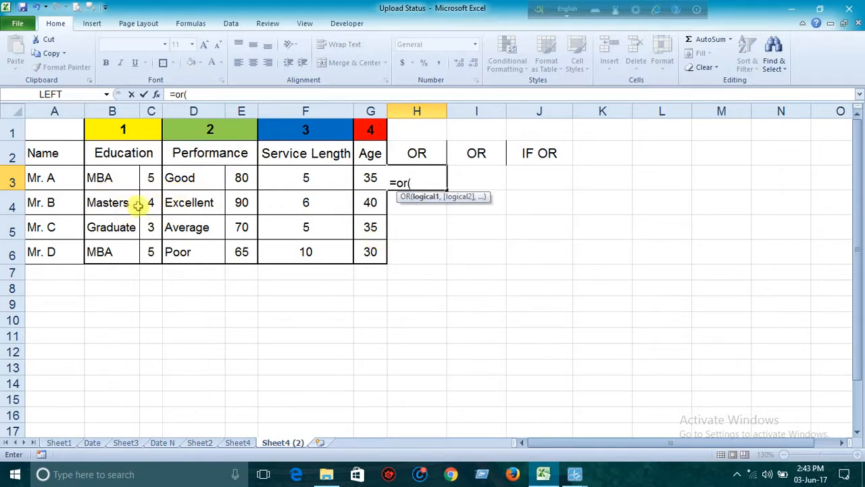
{"action": "left_click", "coordinate": [112, 180]}
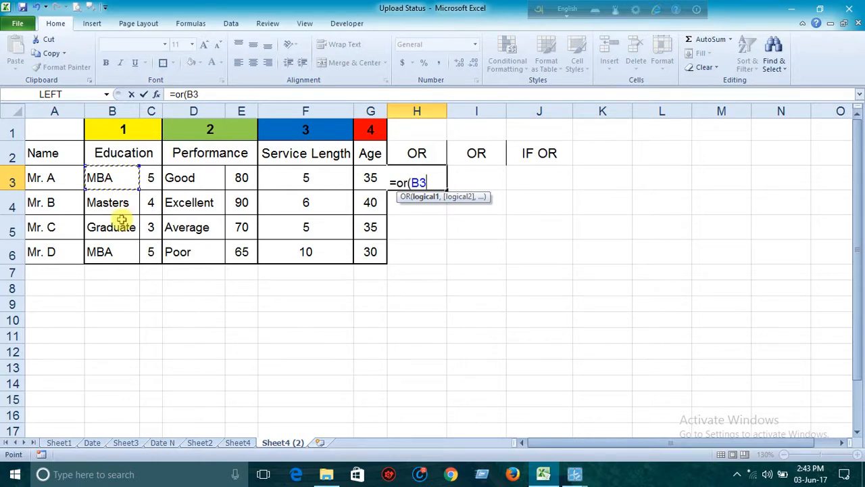
{"action": "type", "text": "=\"MBA"}
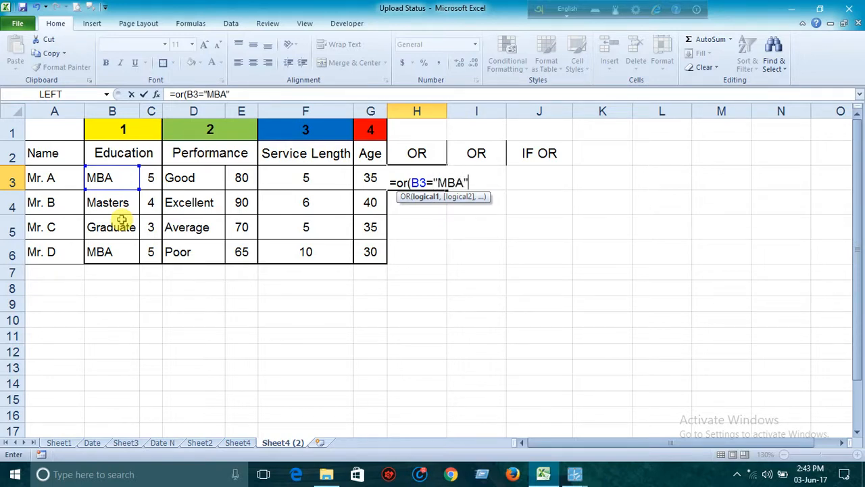
{"action": "type", "text": "\","}
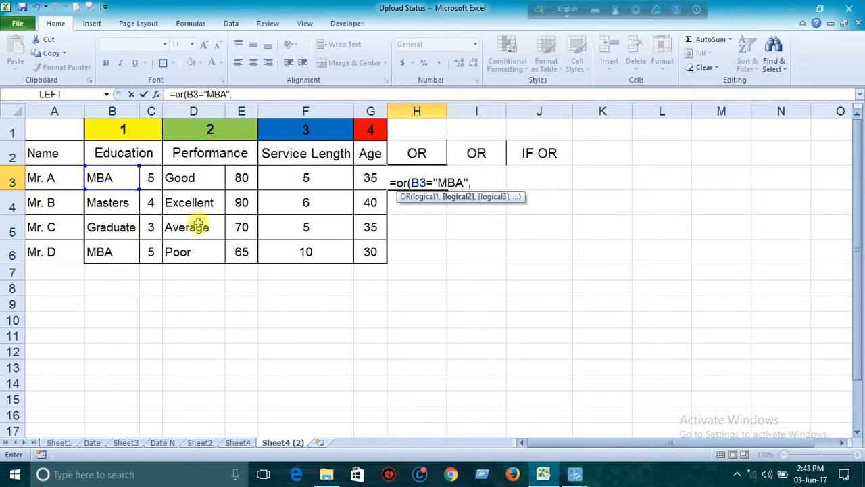
{"action": "left_click", "coordinate": [242, 177]}
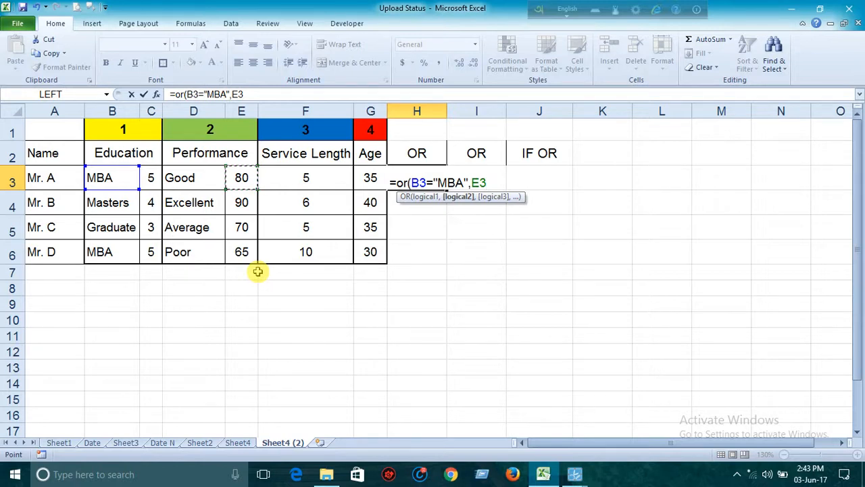
{"action": "type", "text": ">=90"}
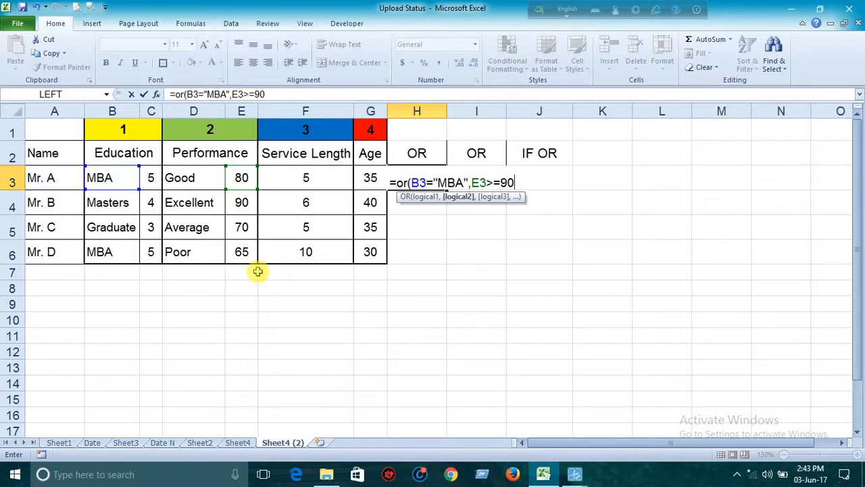
{"action": "type", "text": ")"}
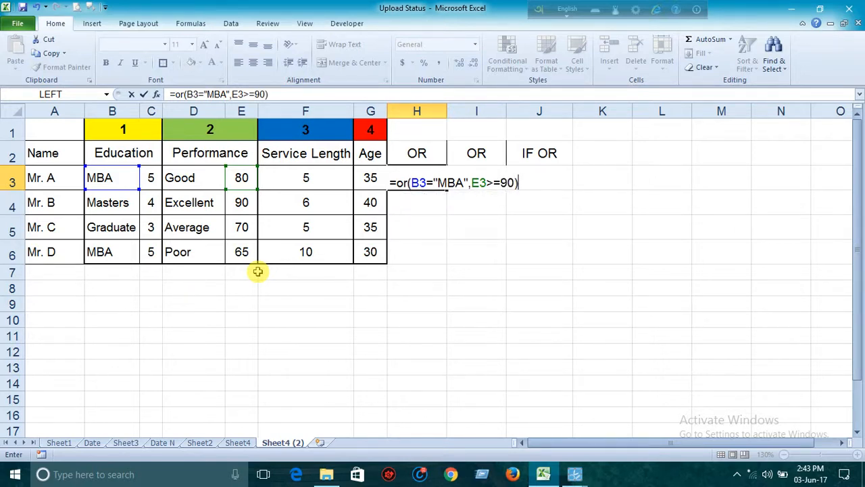
{"action": "key", "text": "Return"}
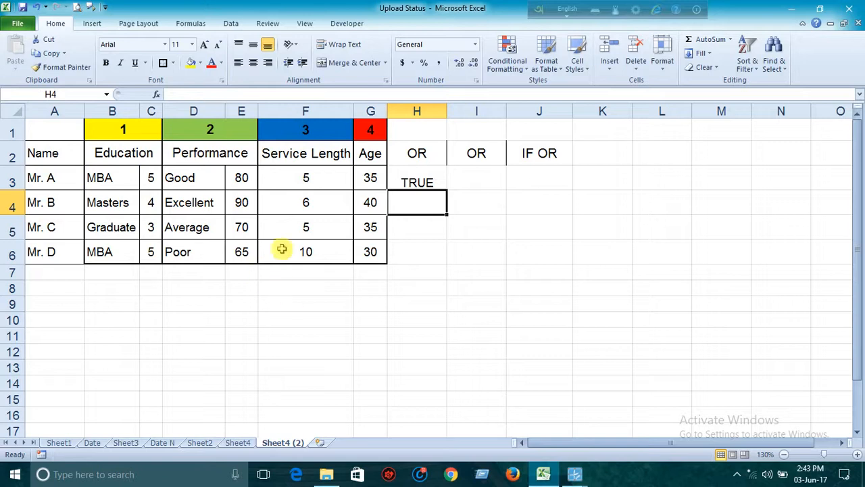
{"action": "left_click", "coordinate": [417, 180]}
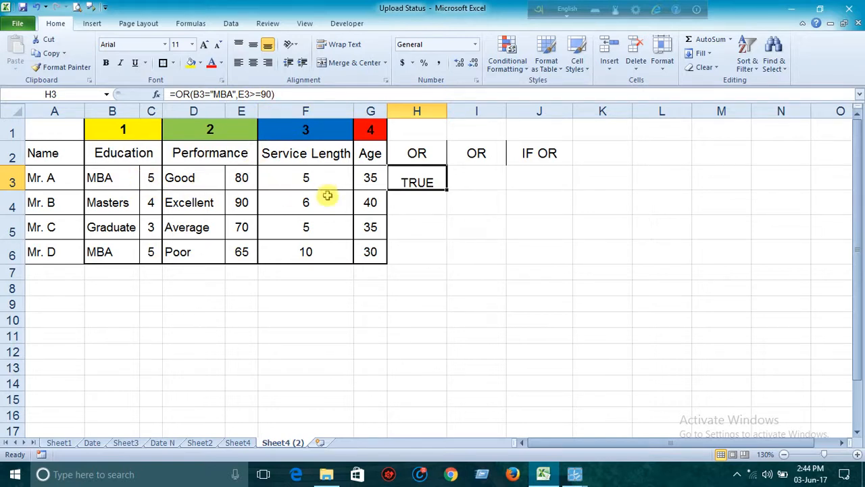
{"action": "left_click_drag", "start_coordinate": [446, 189], "coordinate": [443, 255]}
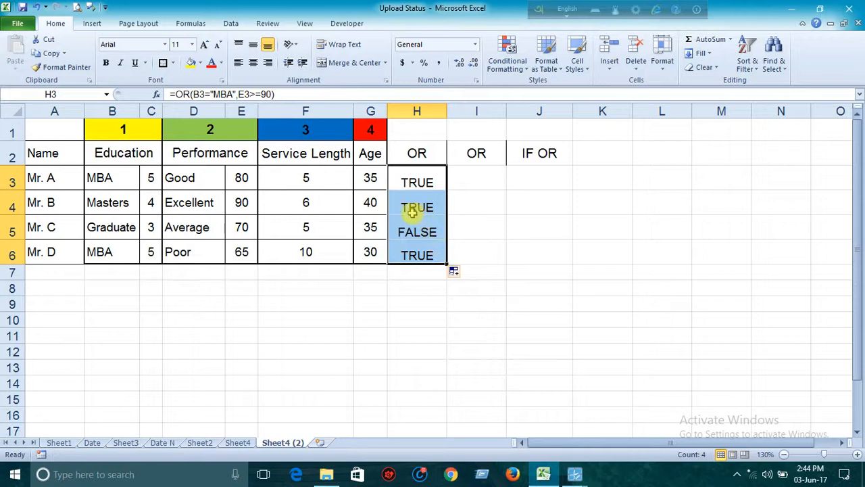
{"action": "left_click", "coordinate": [242, 201]}
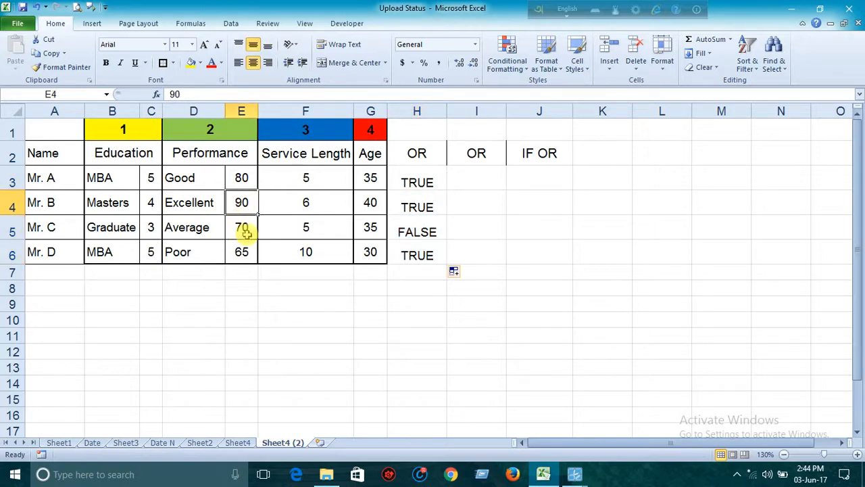
{"action": "left_click", "coordinate": [242, 230]}
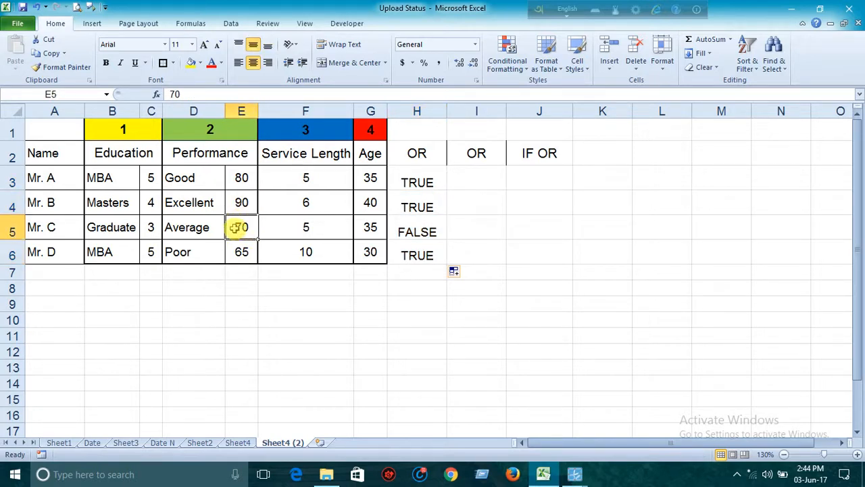
{"action": "left_click", "coordinate": [151, 227]}
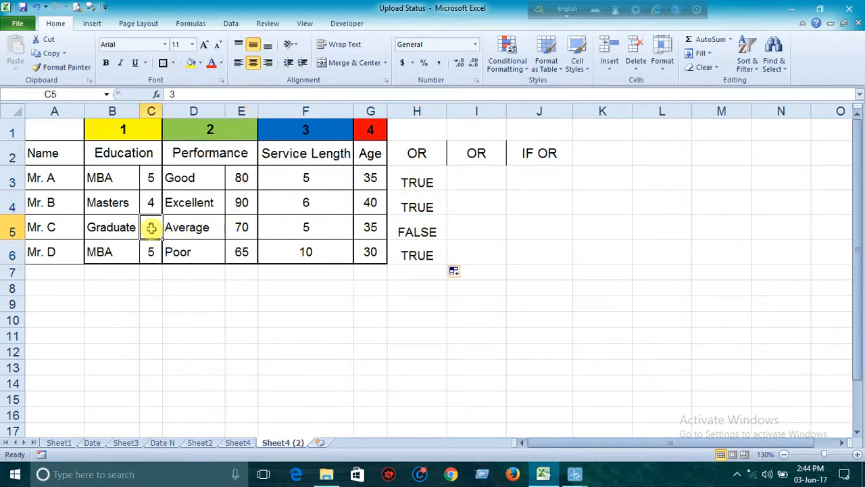
{"action": "left_click", "coordinate": [99, 252]}
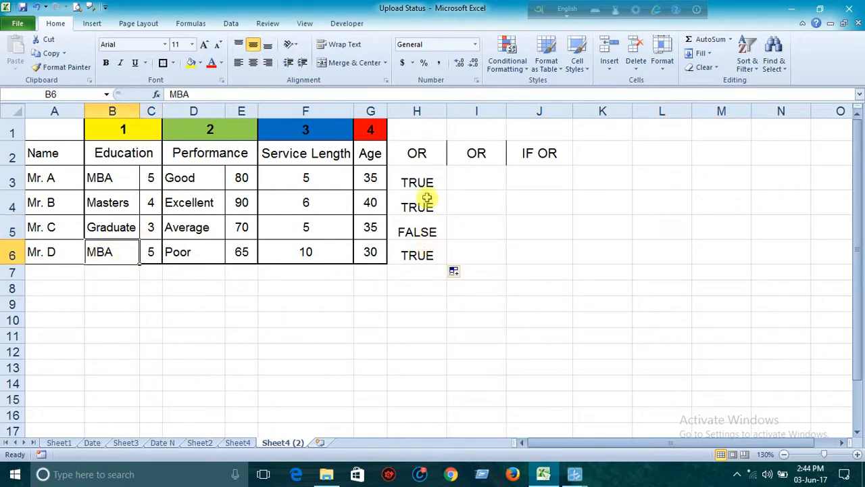
Step: Enter the formula =OR(C3>=5,E3>=80,F3>8,G3>35) in cell I3 and fill it down through I6
{"action": "left_click", "coordinate": [463, 182]}
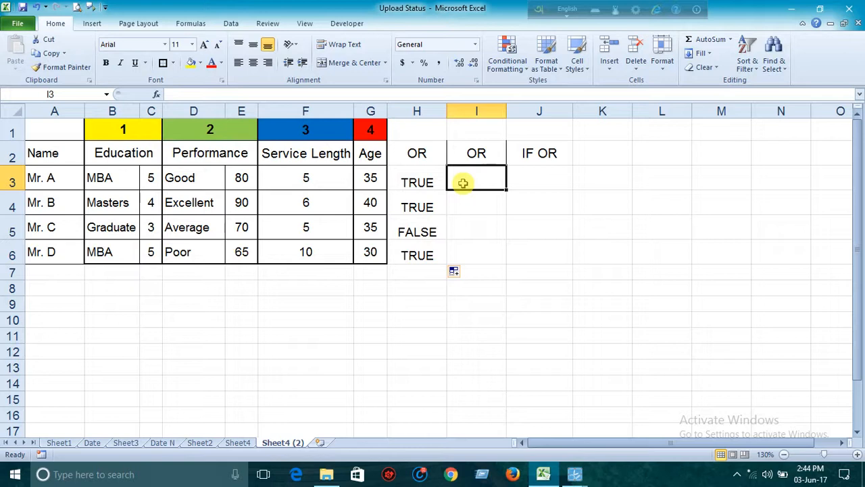
{"action": "type", "text": "="}
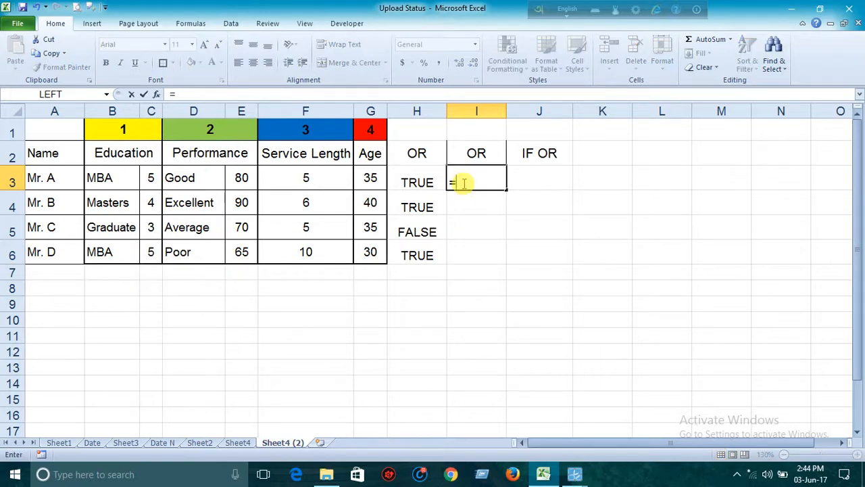
{"action": "type", "text": "OR("}
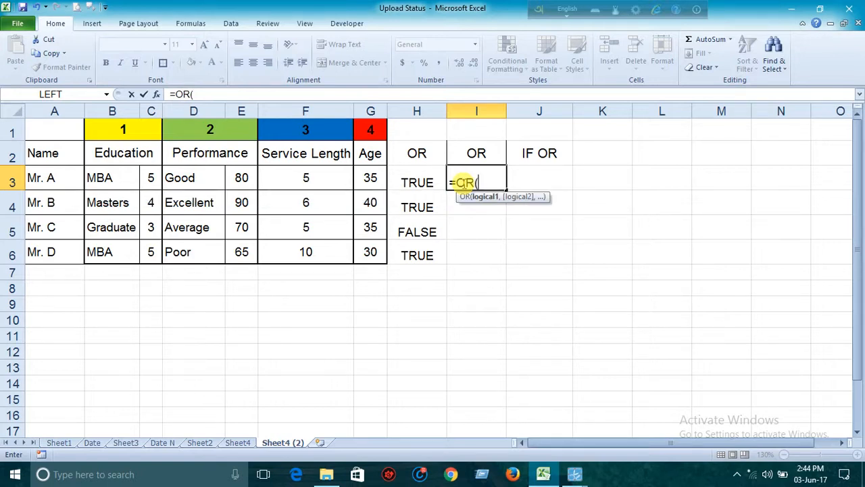
{"action": "left_click", "coordinate": [149, 177]}
{"action": "type", "text": ">="}
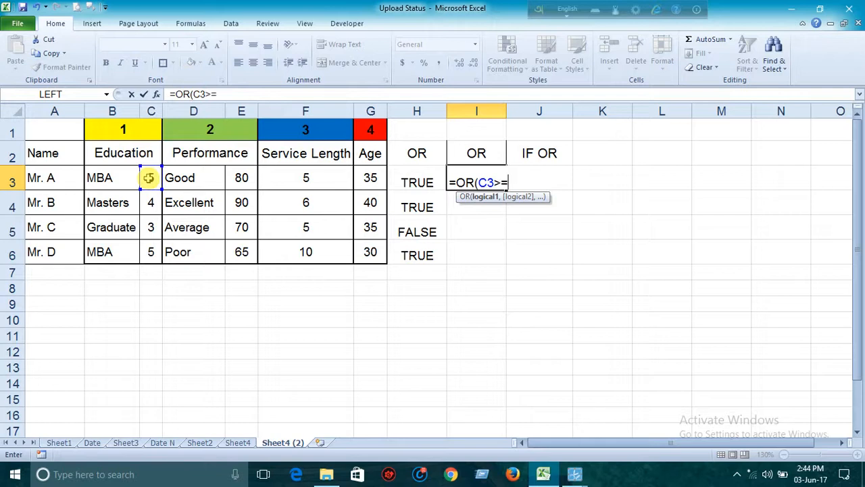
{"action": "type", "text": "5,"}
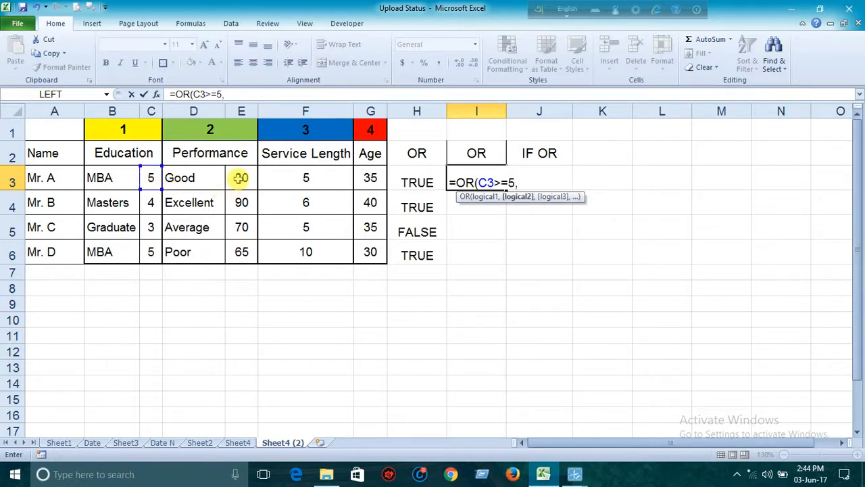
{"action": "left_click", "coordinate": [240, 177]}
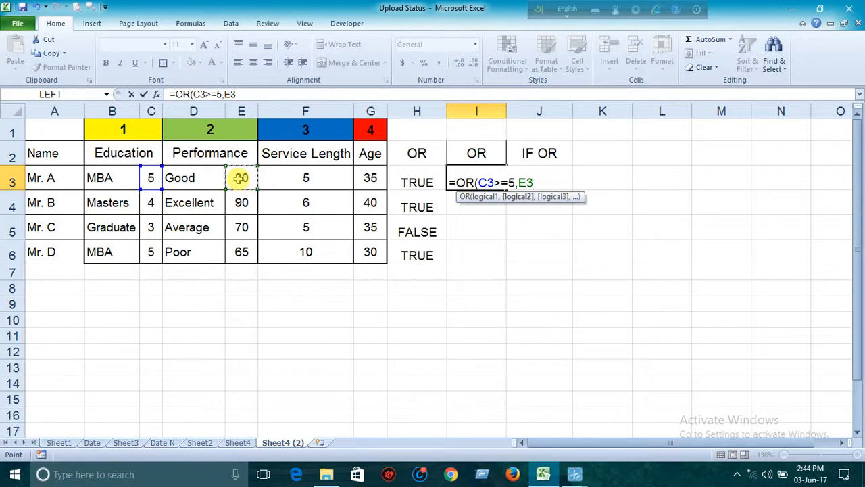
{"action": "type", "text": ">=80,"}
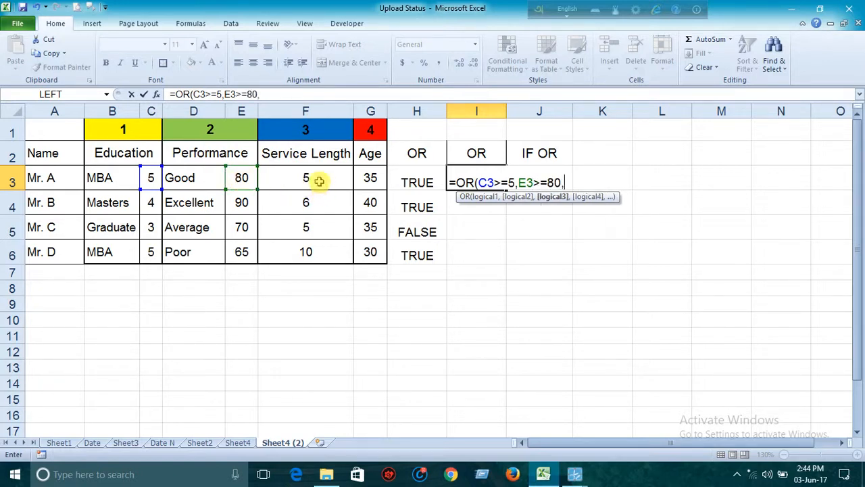
{"action": "left_click", "coordinate": [319, 181]}
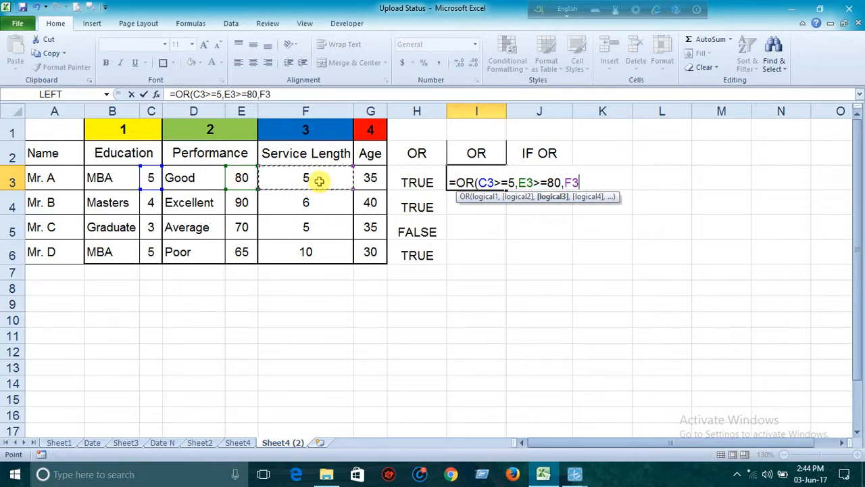
{"action": "type", "text": ">8,"}
{"action": "left_click", "coordinate": [367, 175]}
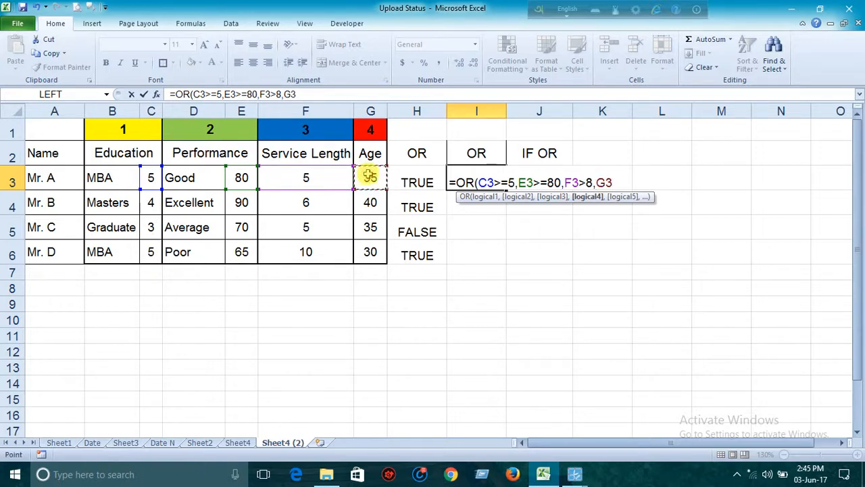
{"action": "type", "text": ">"}
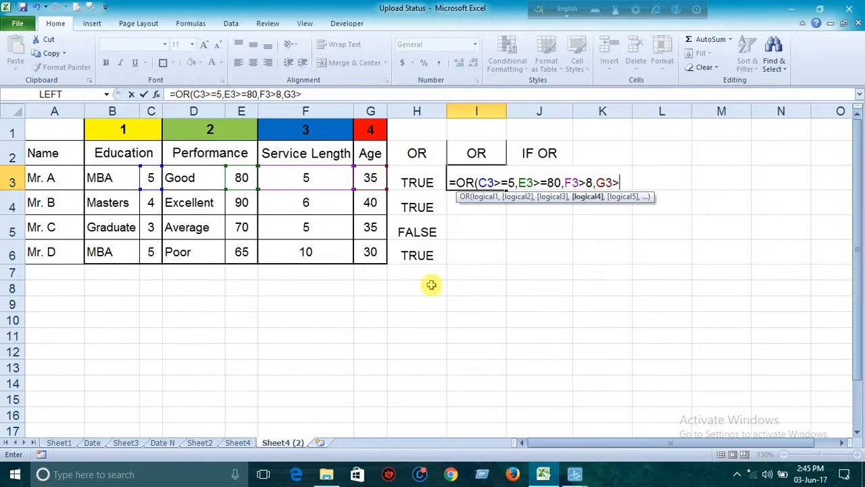
{"action": "type", "text": "35)"}
{"action": "key", "text": "Return"}
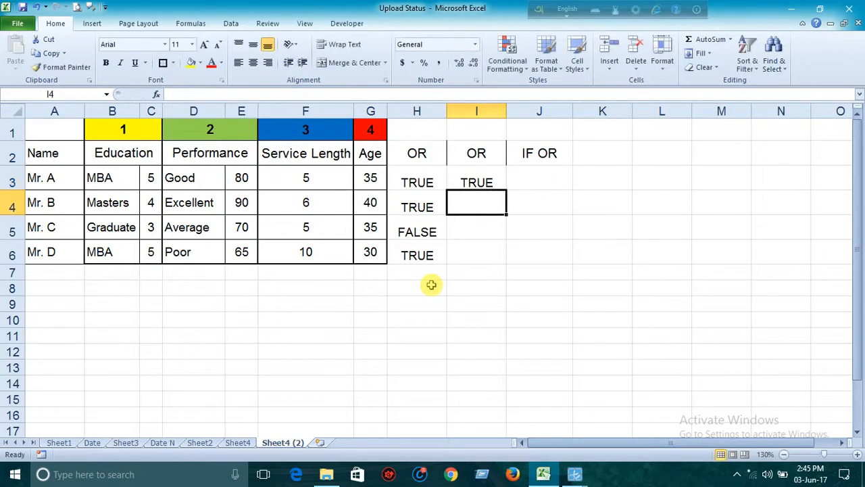
{"action": "left_click", "coordinate": [467, 183]}
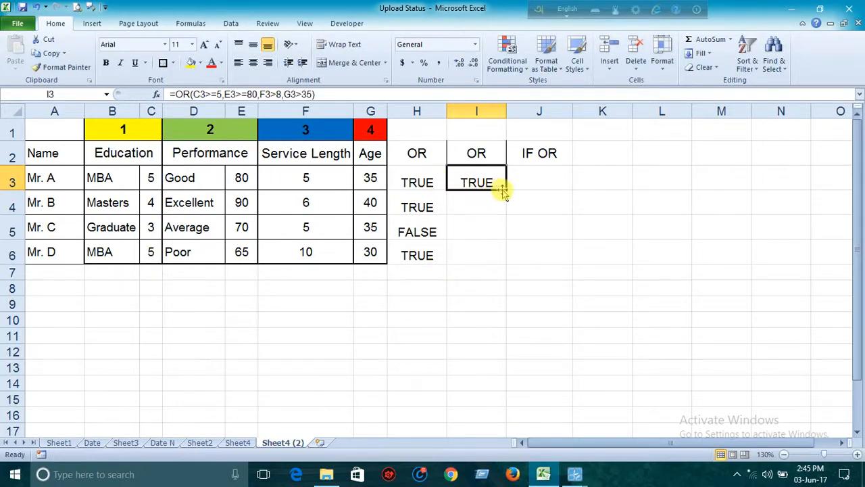
{"action": "left_click_drag", "start_coordinate": [504, 190], "coordinate": [499, 250]}
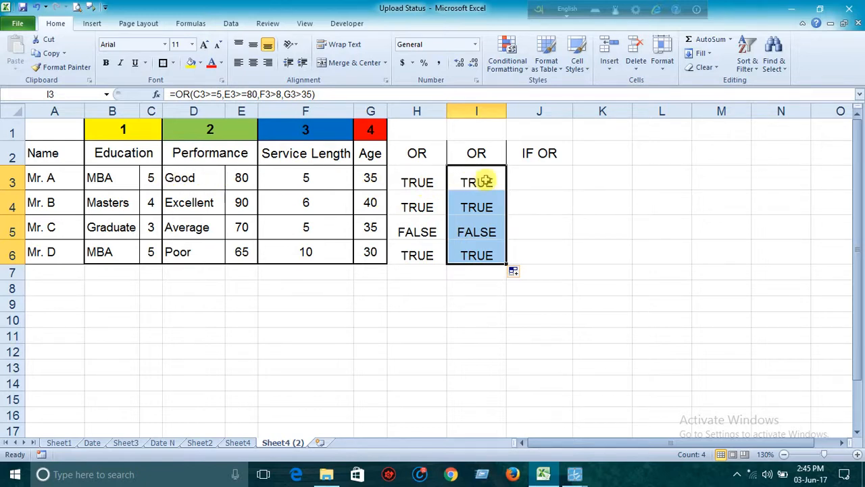
{"action": "left_click", "coordinate": [485, 232]}
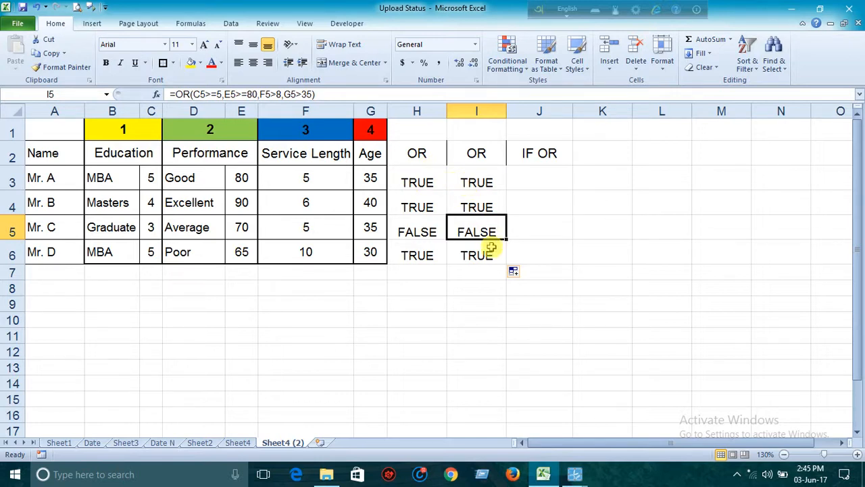
Step: Start an IF formula in cell J3 with a nested OR test whose first two conditions are C3>=5 and E3>=80
{"action": "left_click", "coordinate": [524, 180]}
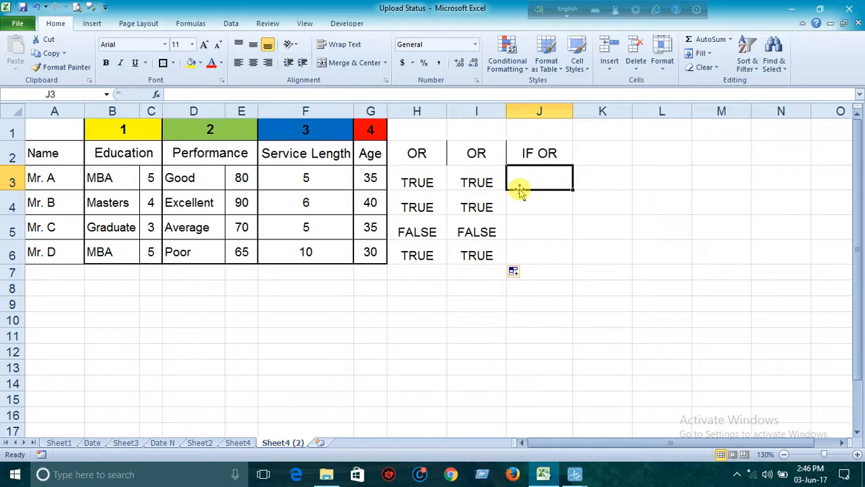
{"action": "type", "text": "="}
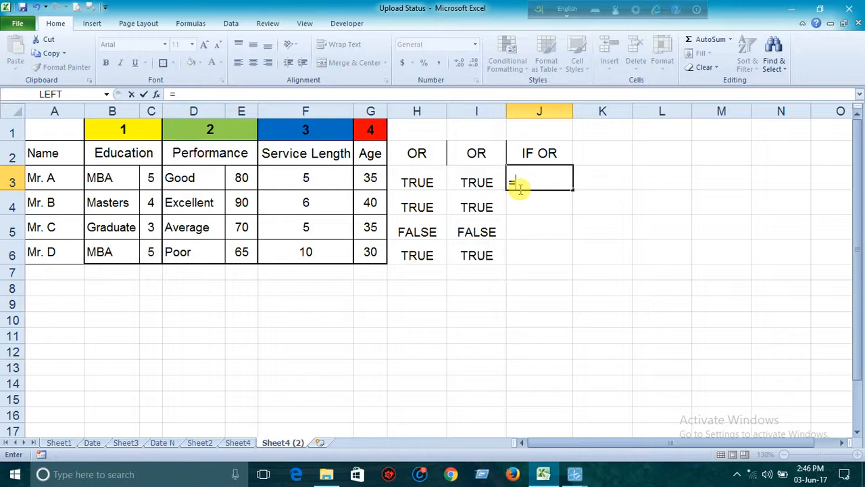
{"action": "type", "text": "IF("}
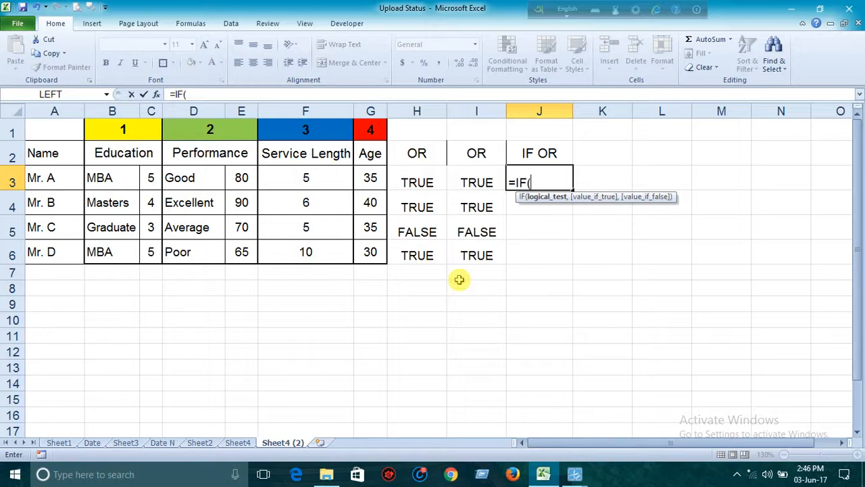
{"action": "type", "text": "or"}
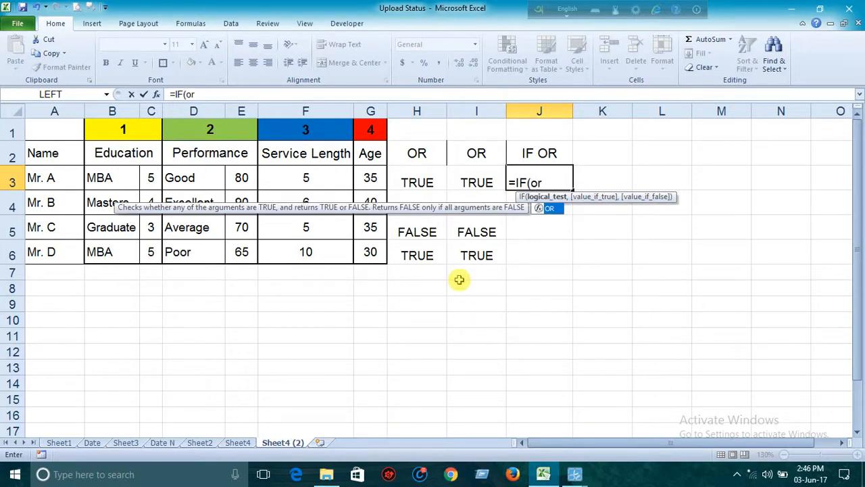
{"action": "type", "text": "("}
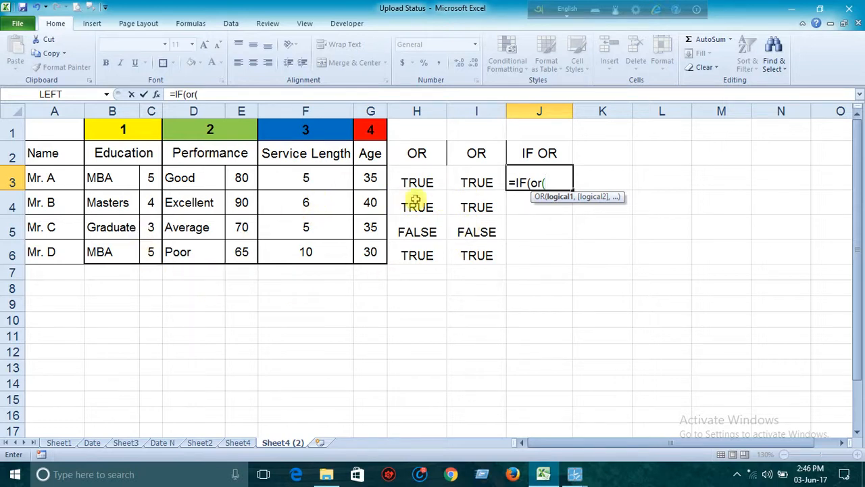
{"action": "left_click", "coordinate": [151, 177]}
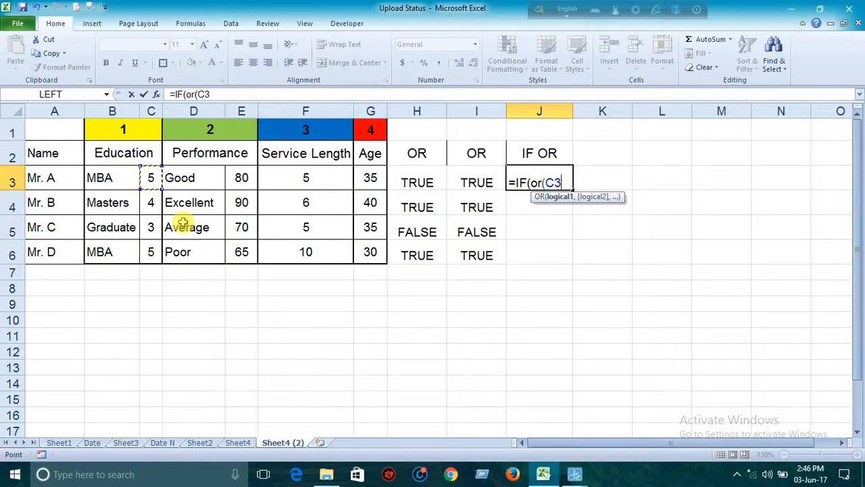
{"action": "type", "text": ">=5"}
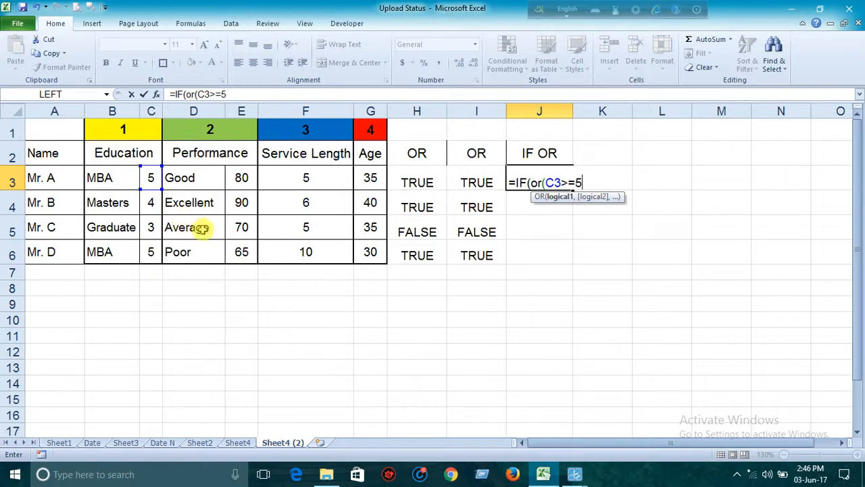
{"action": "type", "text": ","}
{"action": "left_click", "coordinate": [239, 178]}
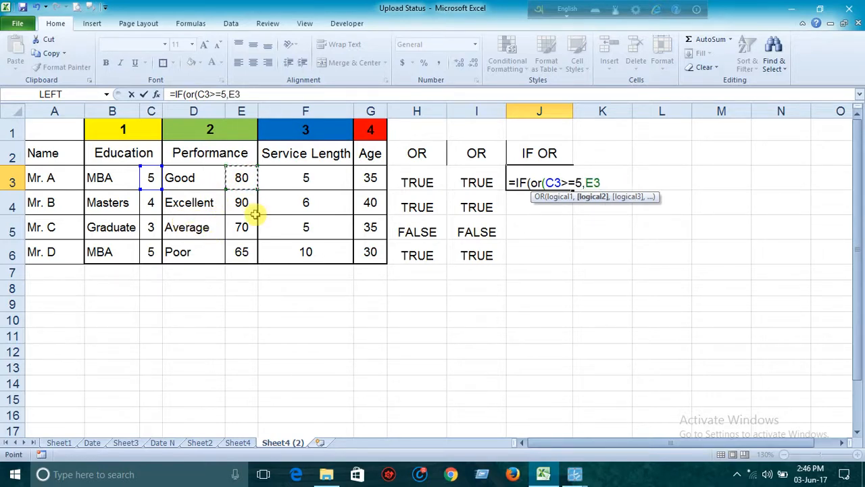
{"action": "type", "text": ">=80"}
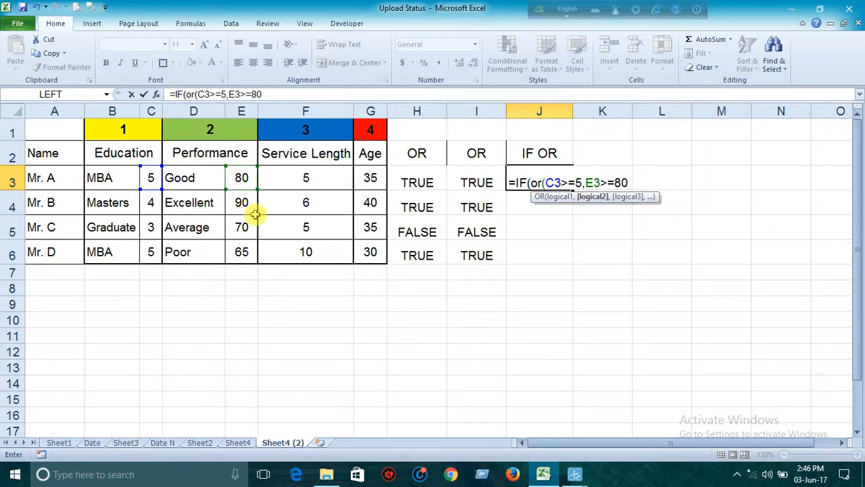
Step: Add the conditions F3>=5 and G3>=35 to the nested OR test in J3 and close its parenthesis
{"action": "type", "text": ","}
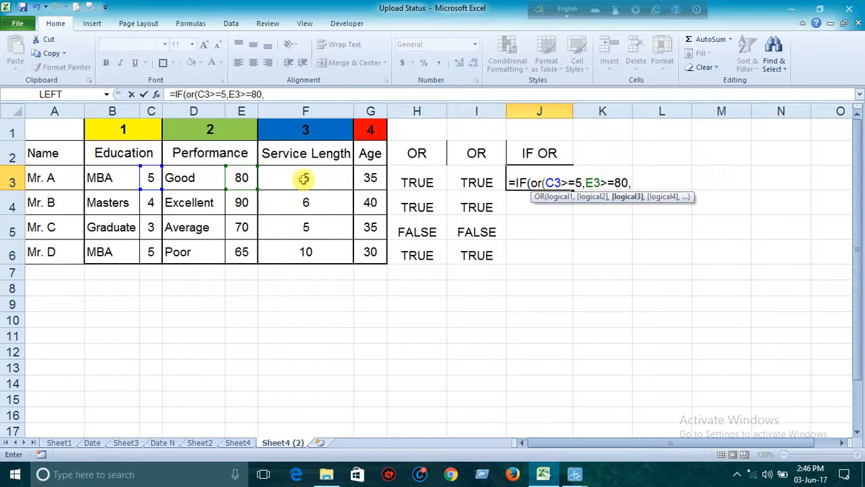
{"action": "left_click", "coordinate": [304, 178]}
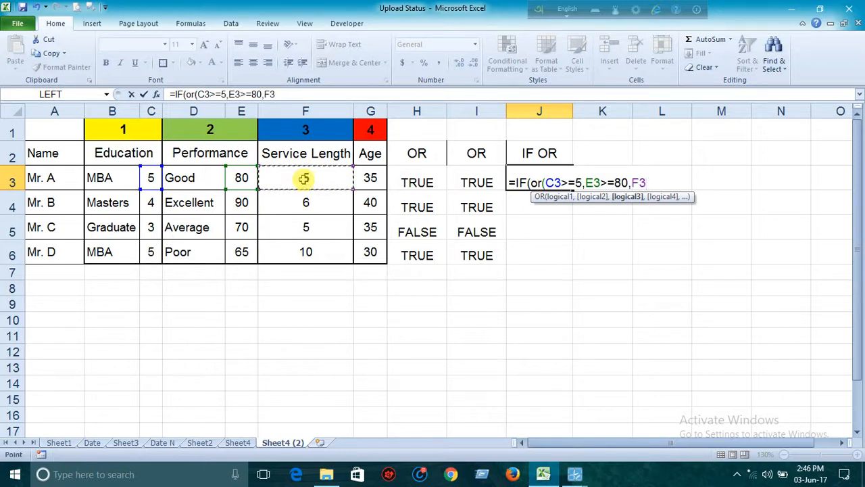
{"action": "key", "text": "F8"}
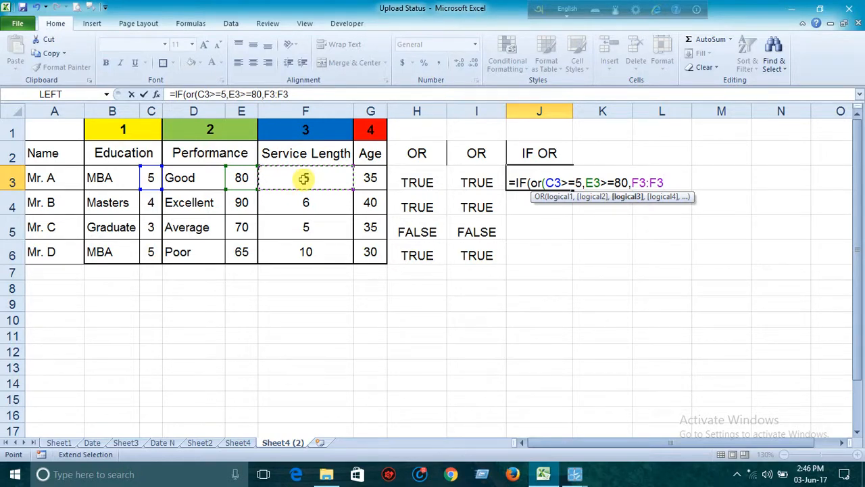
{"action": "key", "text": "BackSpace"}
{"action": "key", "text": "BackSpace"}
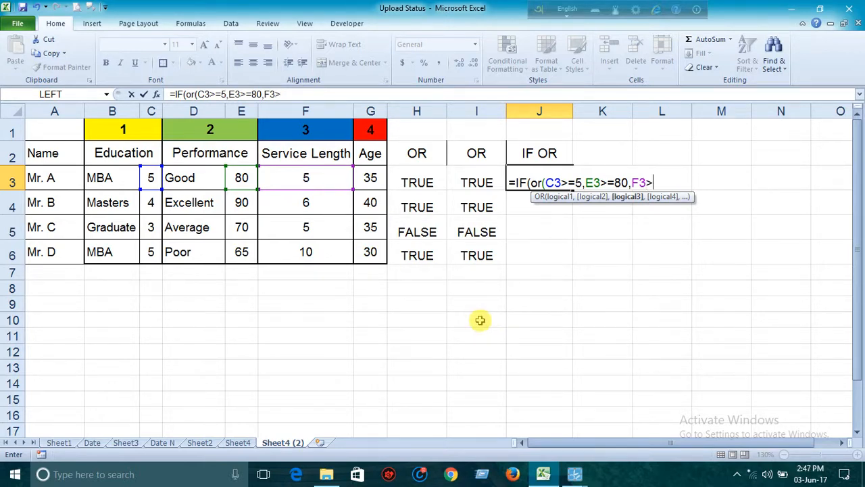
{"action": "type", "text": "5"}
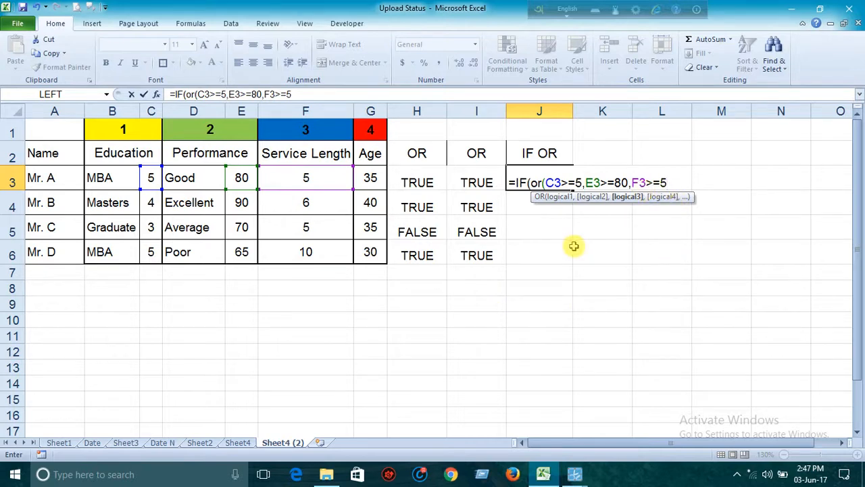
{"action": "type", "text": ","}
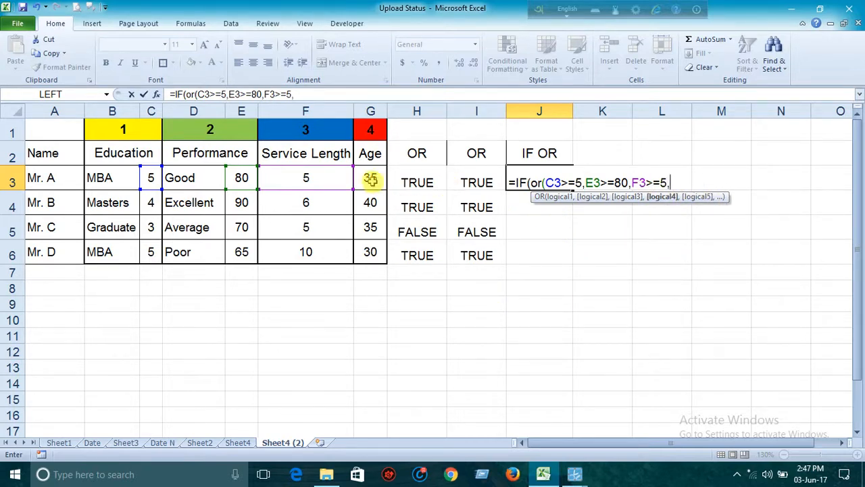
{"action": "left_click", "coordinate": [371, 179]}
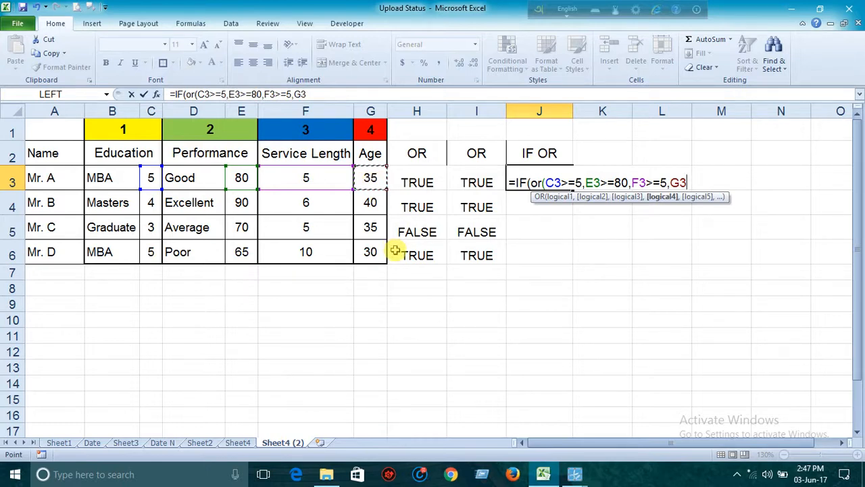
{"action": "type", "text": ">=35"}
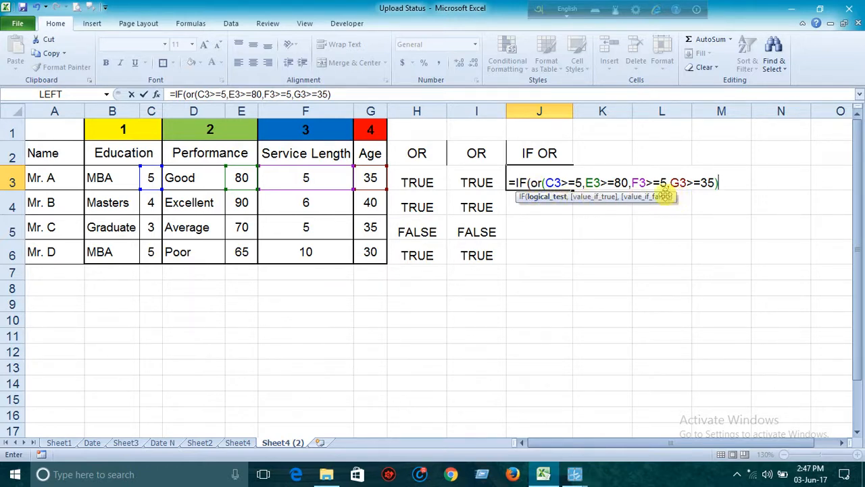
Step: Complete the J3 formula with "Promotion" as the true value and "No" as the false value, and enter it
{"action": "type", "text": ","}
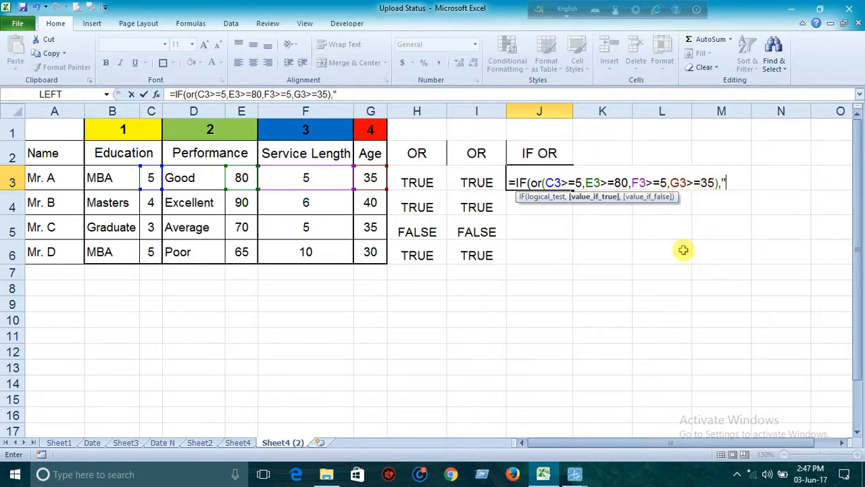
{"action": "type", "text": "Promo"}
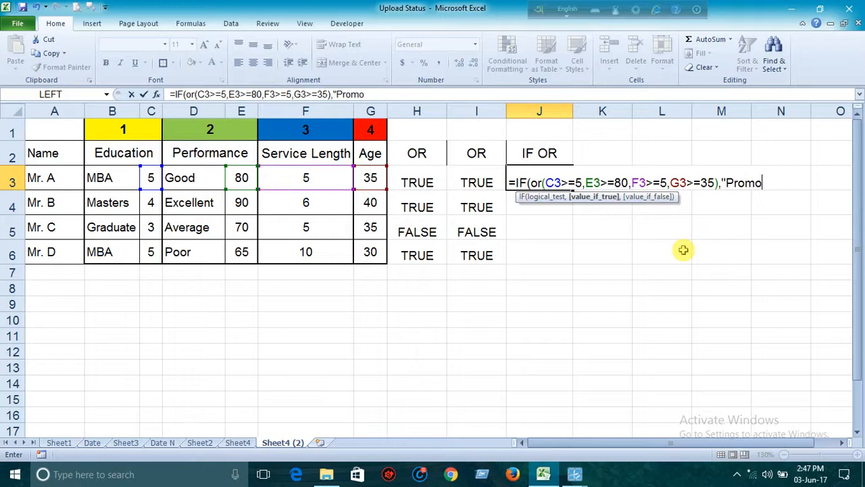
{"action": "type", "text": "tion\""}
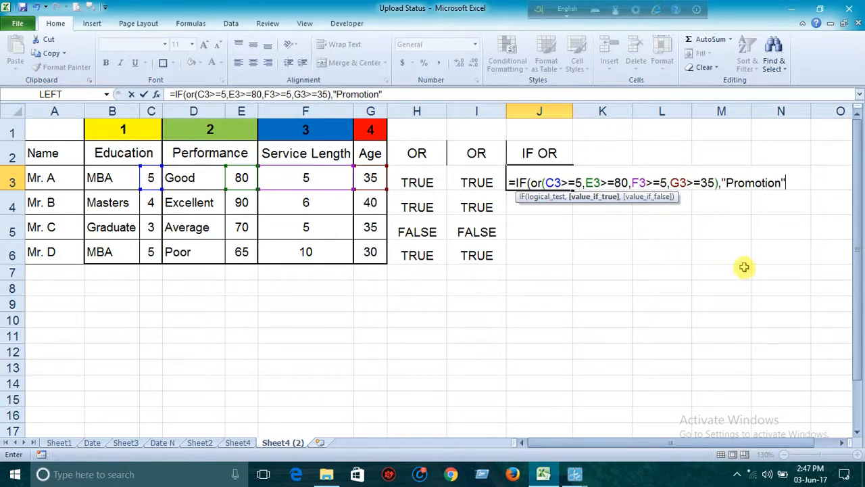
{"action": "type", "text": ","}
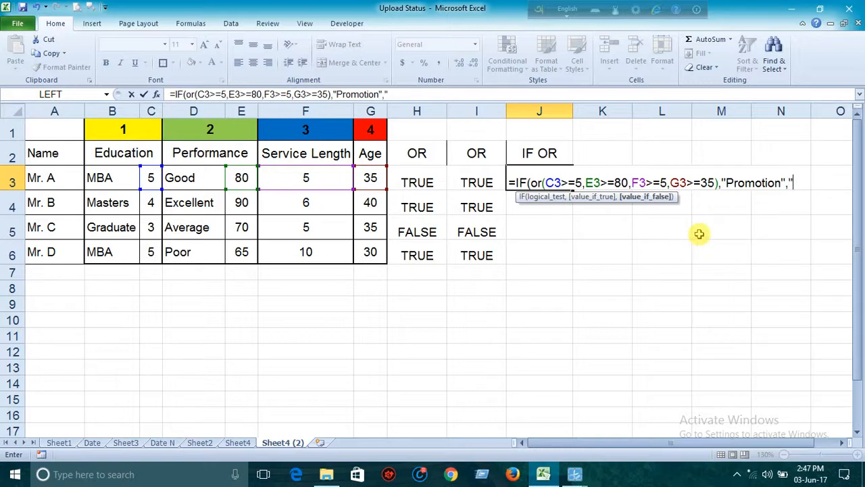
{"action": "type", "text": "\"No"}
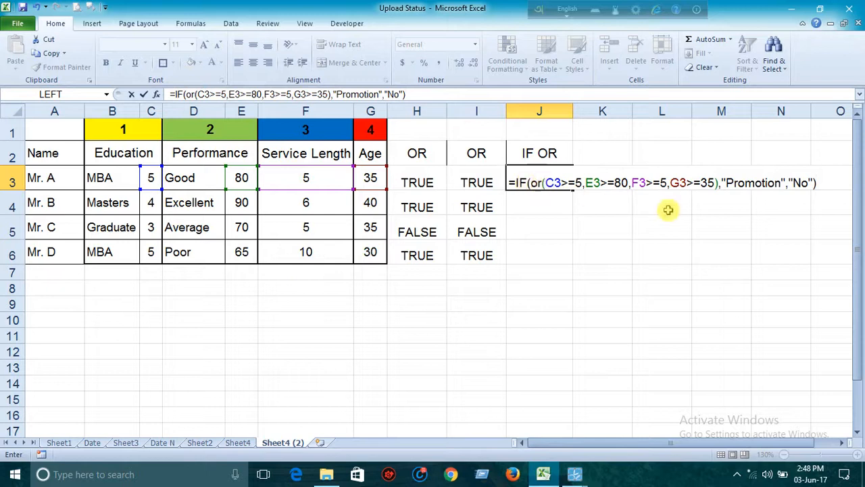
{"action": "key", "text": "Return"}
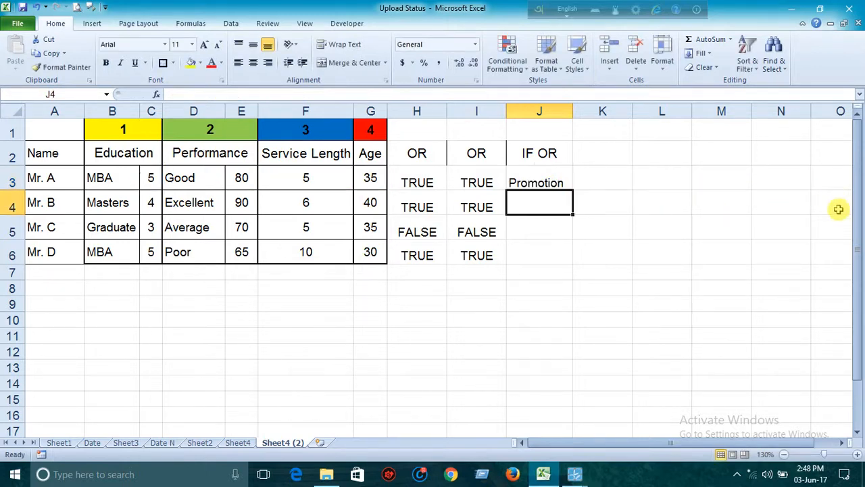
Step: Fill the IF OR formula from J3 down through J6
{"action": "left_click", "coordinate": [554, 183]}
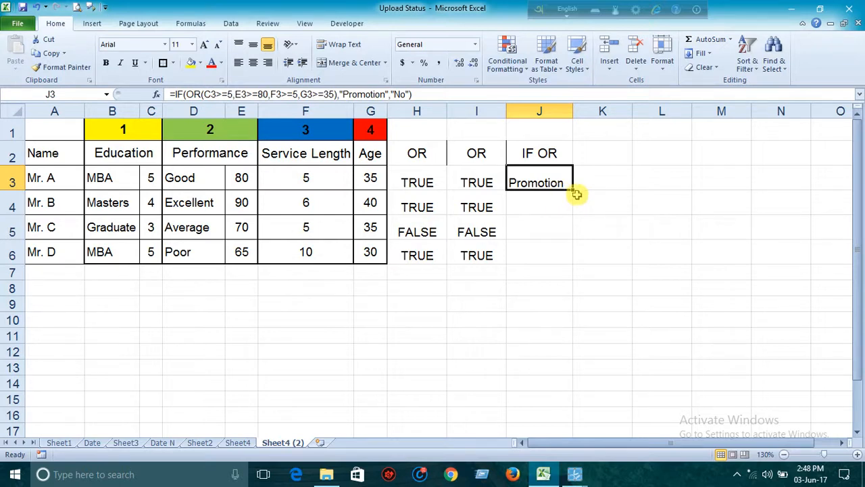
{"action": "left_click_drag", "start_coordinate": [572, 191], "coordinate": [562, 260]}
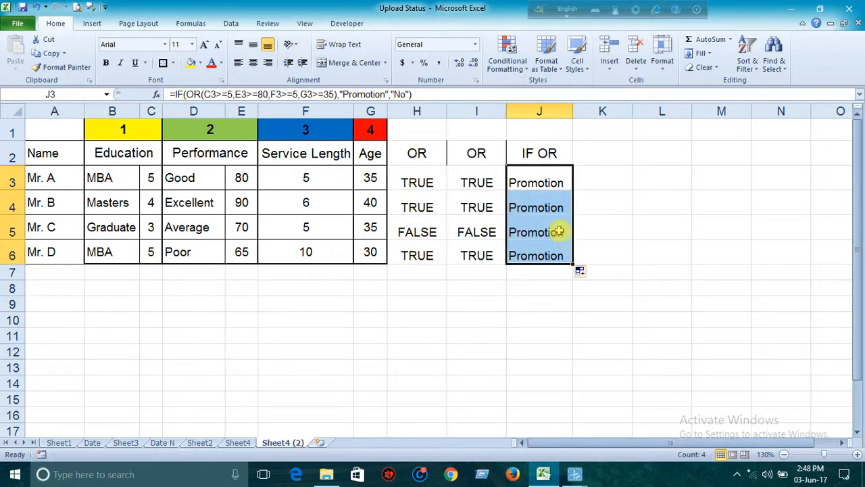
{"action": "left_click", "coordinate": [555, 231]}
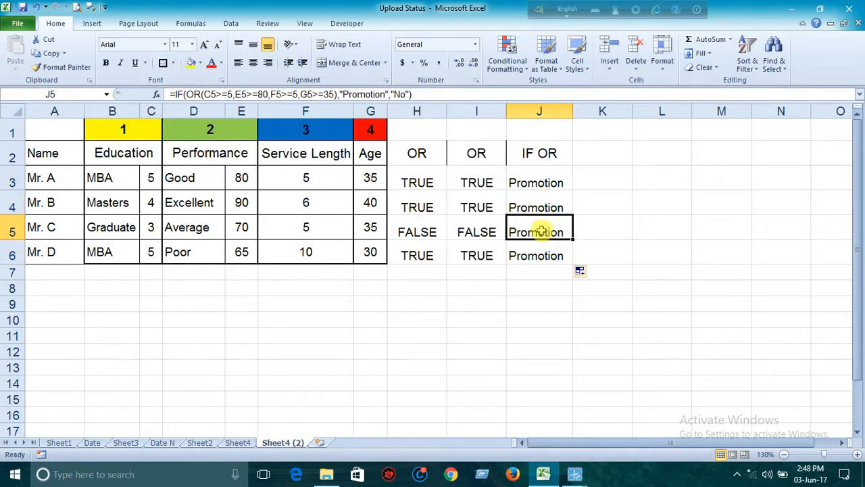
Step: Clear the OR results from I3:I6 and H3:H6, keeping the column headings
{"action": "left_click_drag", "start_coordinate": [479, 182], "coordinate": [479, 244]}
{"action": "key", "text": "Delete"}
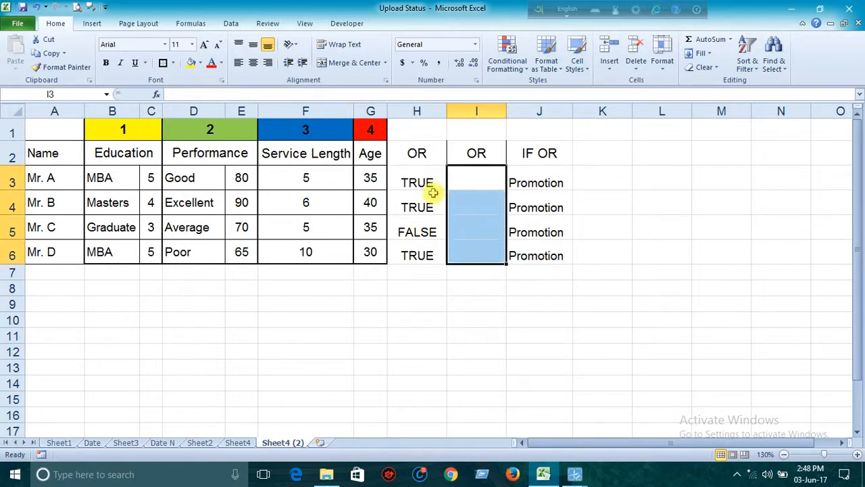
{"action": "left_click_drag", "start_coordinate": [436, 189], "coordinate": [434, 250]}
{"action": "key", "text": "Delete"}
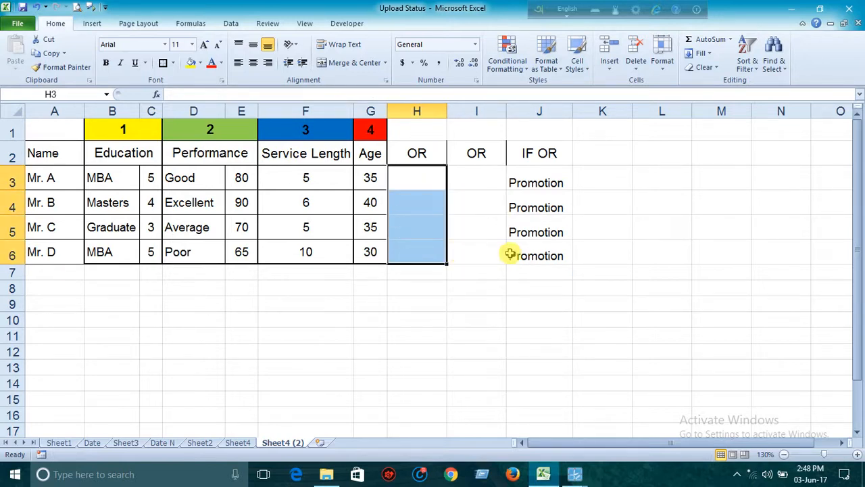
Step: Set the age in G5 to 30 and the service length in F5 to 4
{"action": "left_click", "coordinate": [376, 227]}
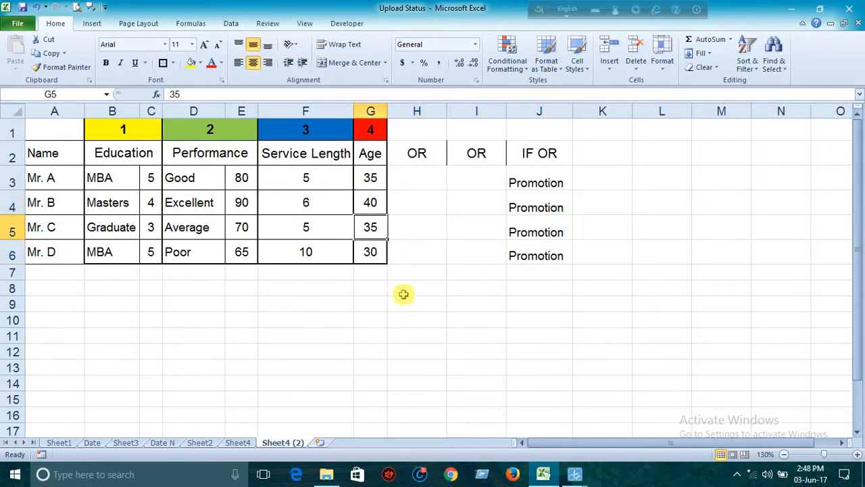
{"action": "type", "text": "30"}
{"action": "key", "text": "Return"}
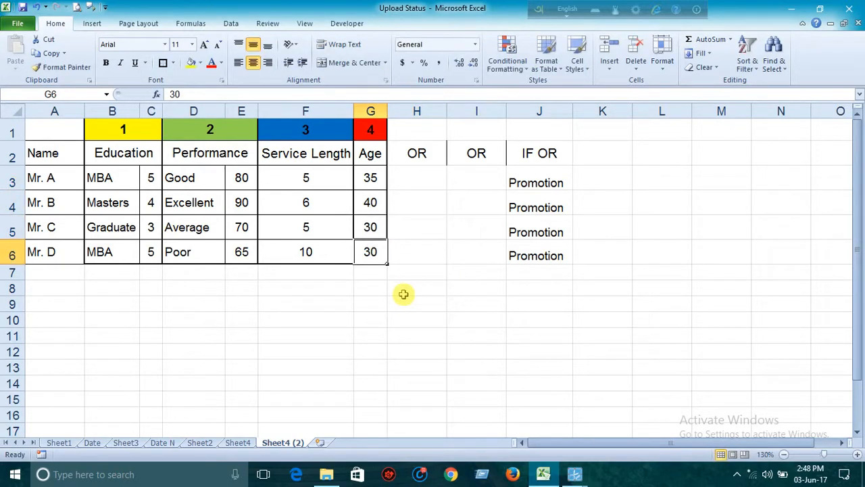
{"action": "left_click", "coordinate": [308, 230]}
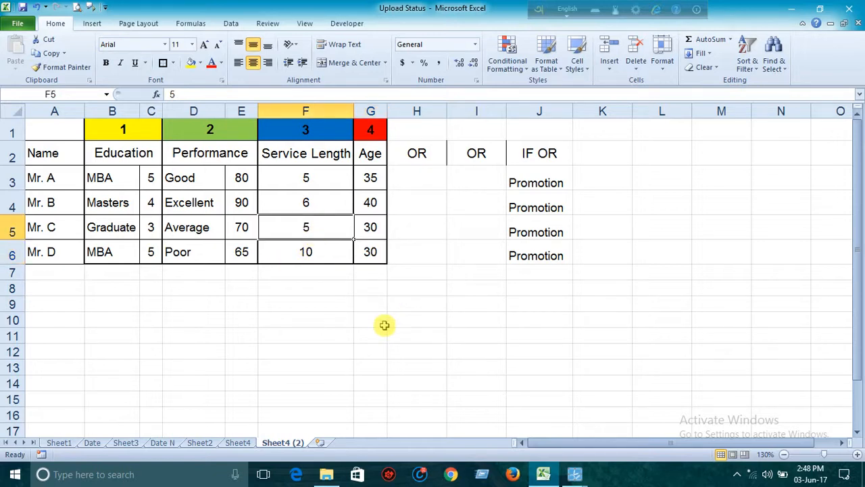
{"action": "type", "text": "4"}
{"action": "key", "text": "Return"}
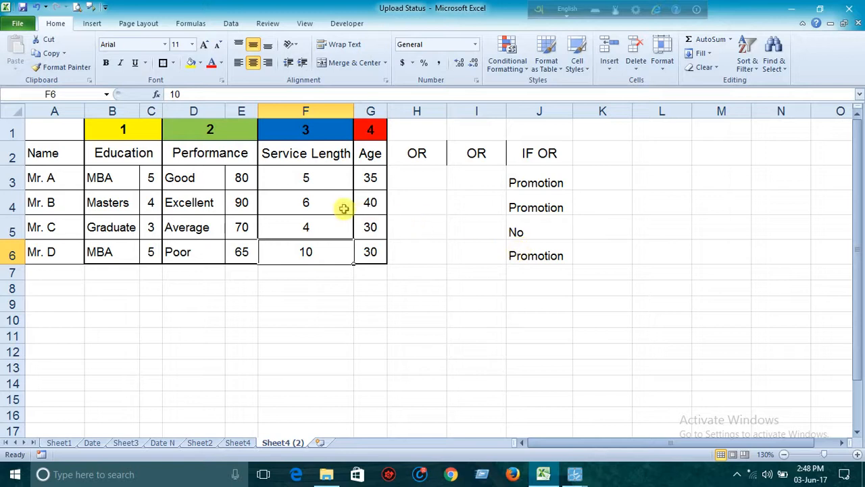
{"action": "left_click", "coordinate": [372, 201]}
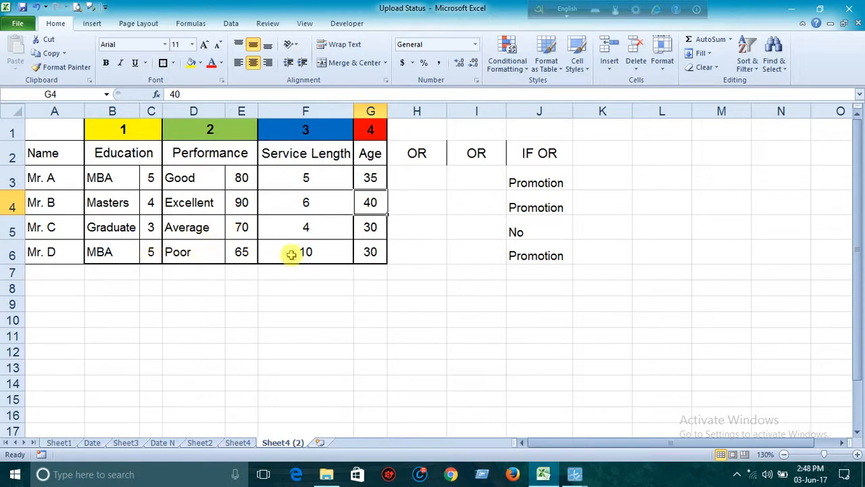
{"action": "left_click", "coordinate": [241, 251]}
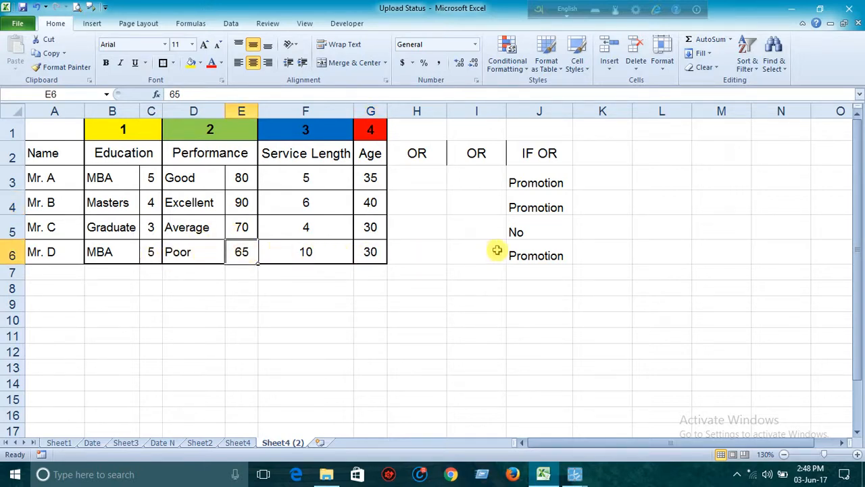
Step: Set the education score in C6 to 4 and the service length in F6 to 4
{"action": "left_click", "coordinate": [153, 255]}
{"action": "type", "text": "4"}
{"action": "key", "text": "Return"}
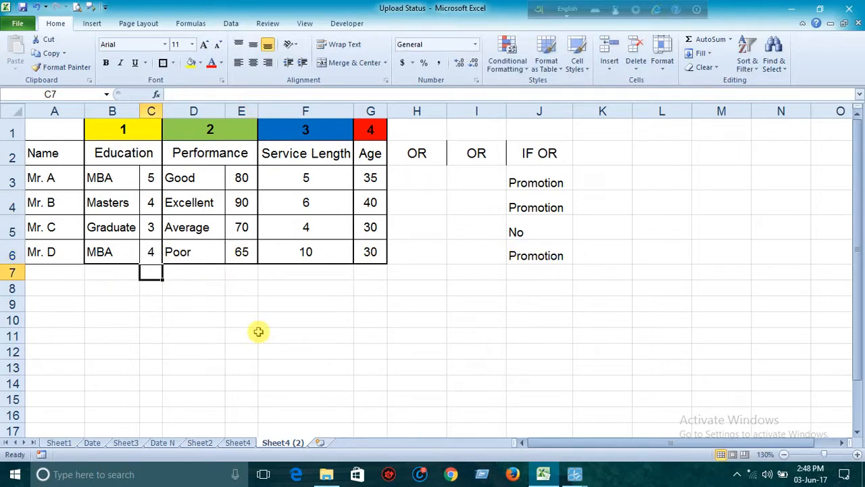
{"action": "left_click", "coordinate": [331, 254]}
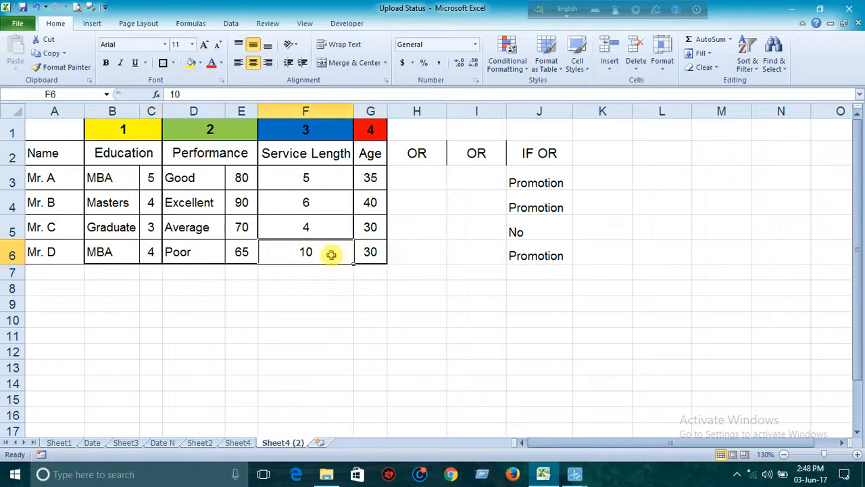
{"action": "left_click", "coordinate": [512, 253]}
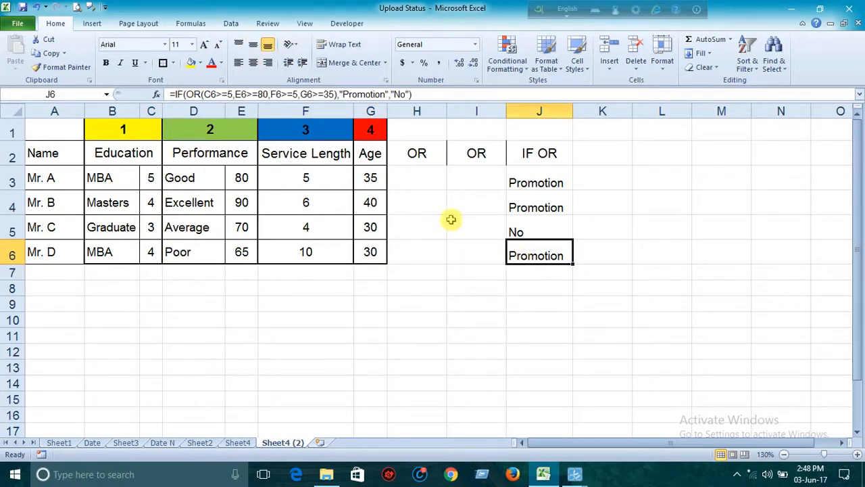
{"action": "left_click", "coordinate": [312, 251]}
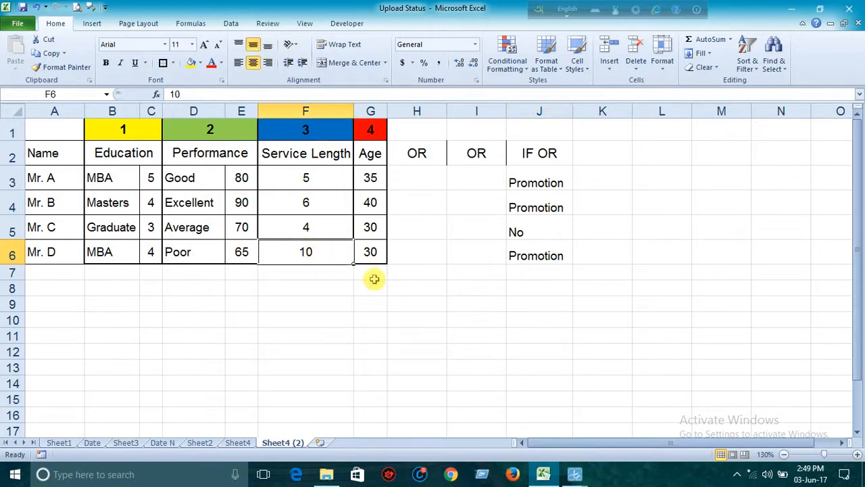
{"action": "type", "text": "4"}
{"action": "key", "text": "Return"}
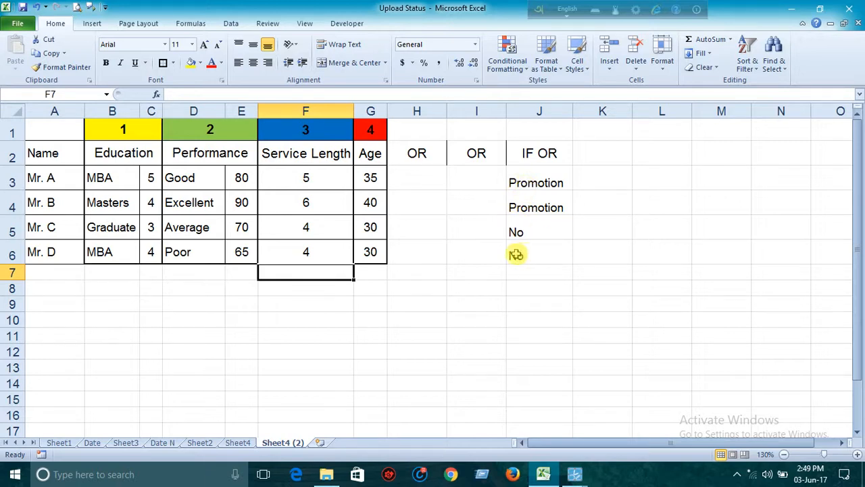
Step: Examine the performance, service length and age values in rows 4 and 5 against the criteria in the J3 formula
{"action": "left_click", "coordinate": [524, 183]}
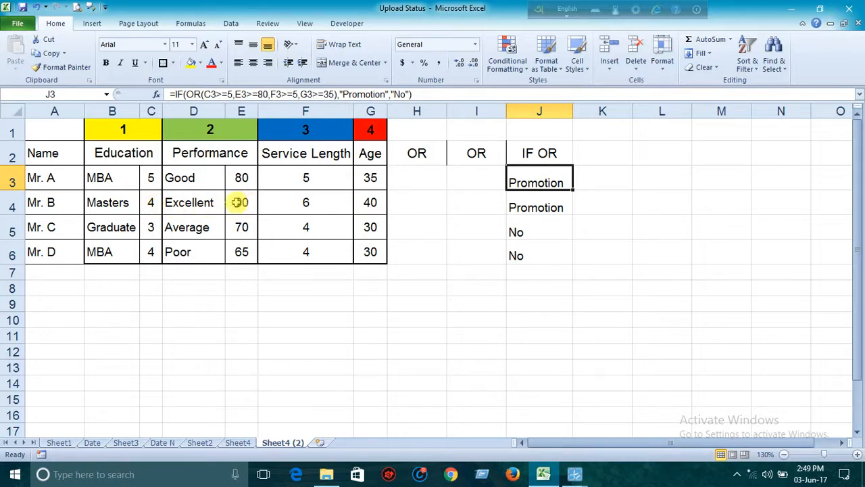
{"action": "left_click", "coordinate": [216, 200]}
{"action": "left_click", "coordinate": [242, 201]}
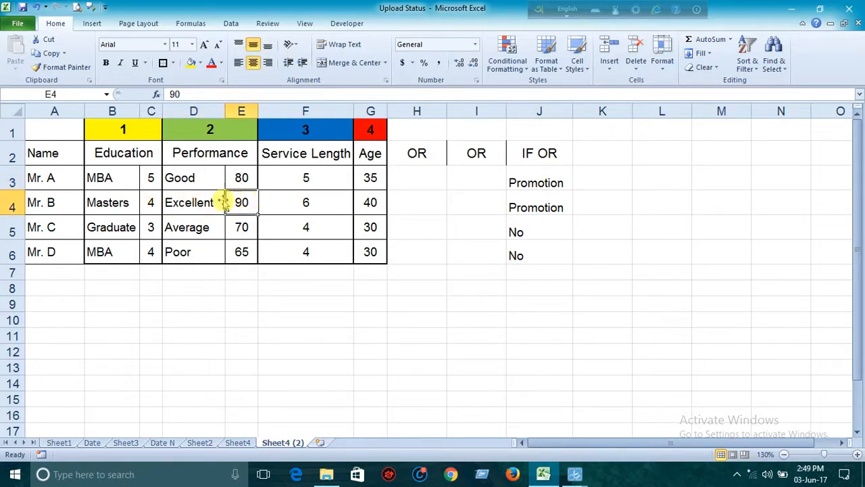
{"action": "left_click", "coordinate": [371, 202]}
{"action": "left_click", "coordinate": [309, 202]}
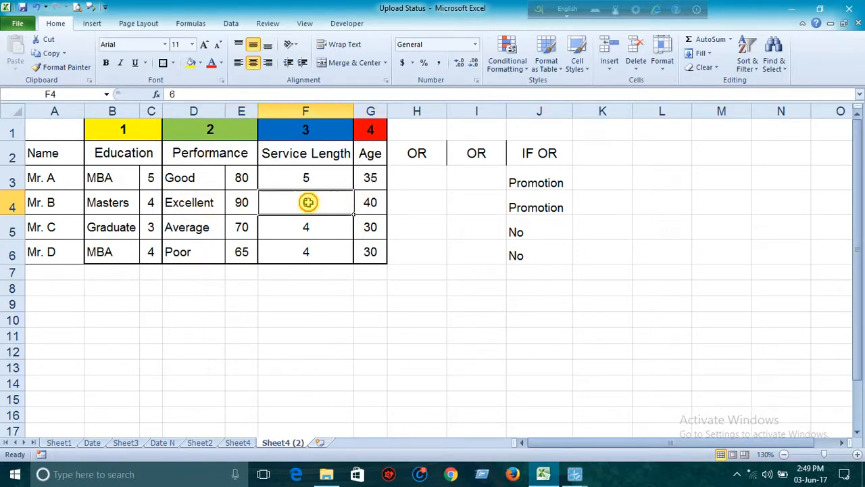
{"action": "left_click", "coordinate": [368, 228]}
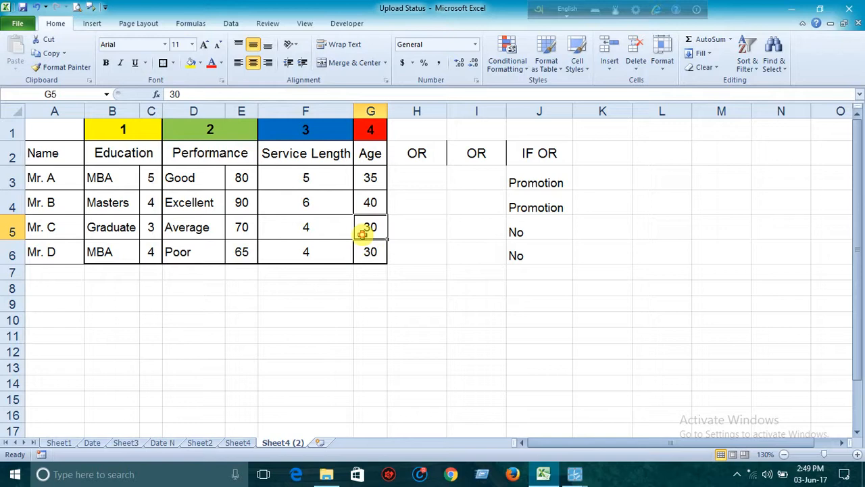
{"action": "left_click", "coordinate": [319, 229]}
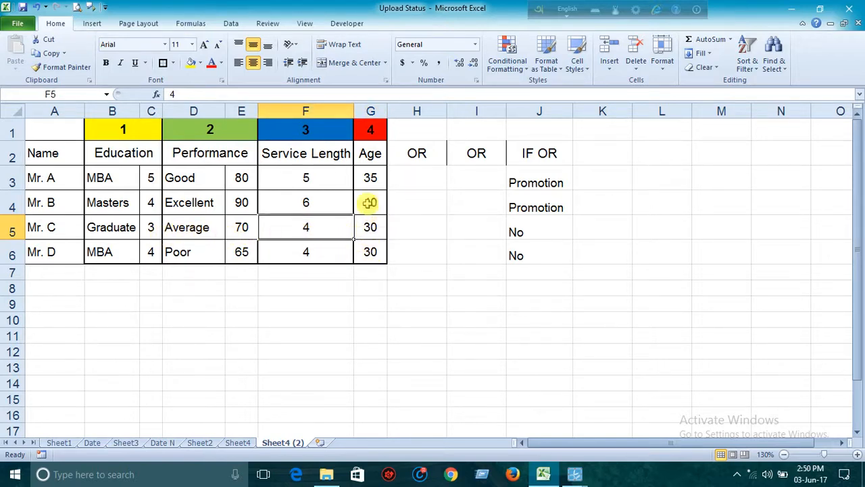
{"action": "left_click", "coordinate": [304, 202]}
{"action": "left_click", "coordinate": [304, 227]}
{"action": "left_click", "coordinate": [370, 227]}
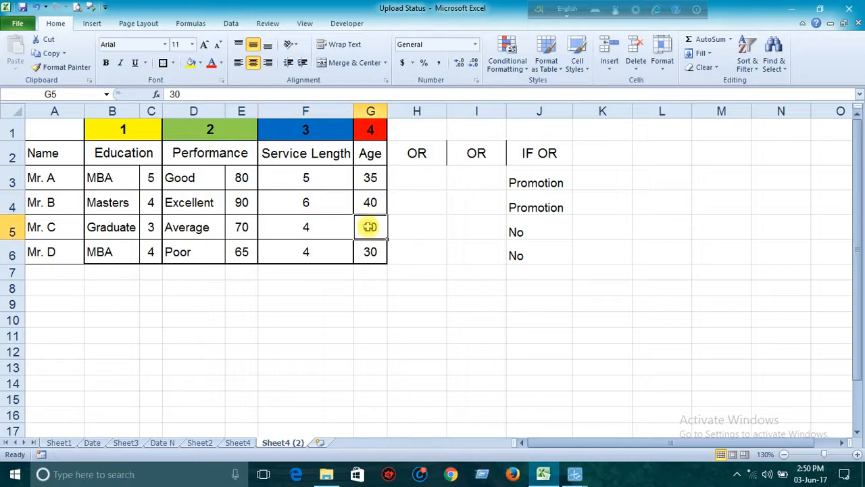
{"action": "left_click", "coordinate": [335, 227]}
{"action": "left_click", "coordinate": [250, 227]}
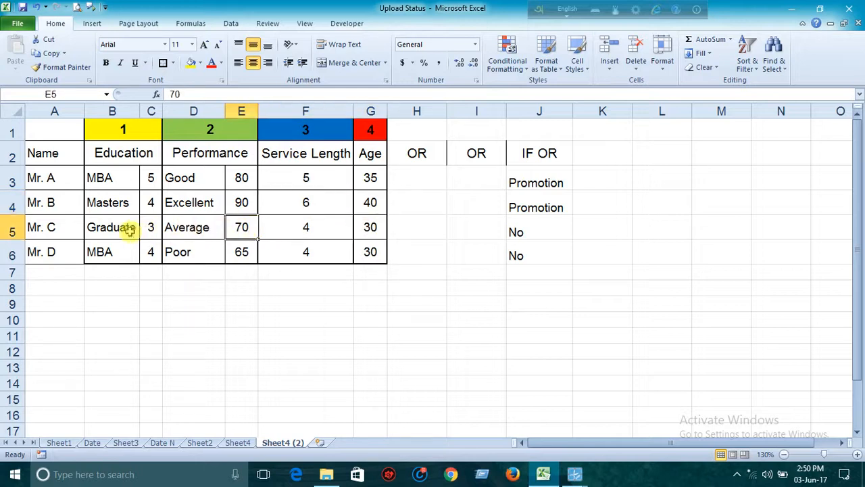
{"action": "left_click", "coordinate": [368, 227]}
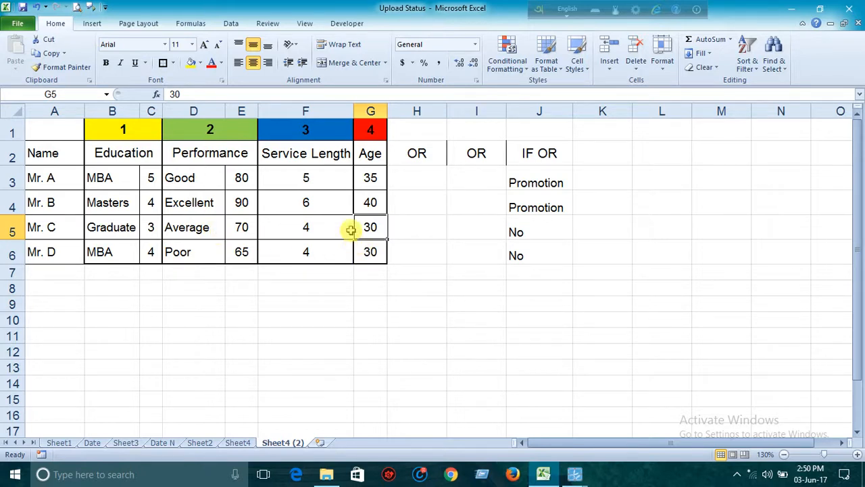
Step: Review the IF OR formulas and their results in J3 through J6
{"action": "left_click", "coordinate": [538, 184]}
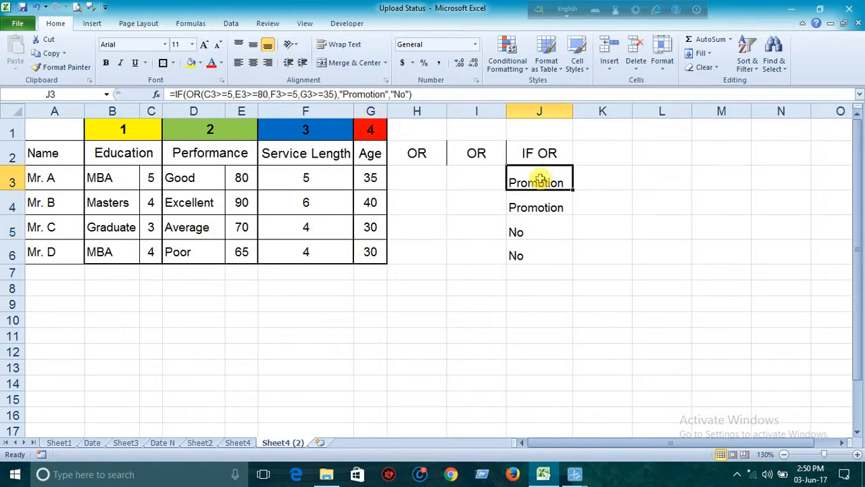
{"action": "left_click", "coordinate": [536, 208]}
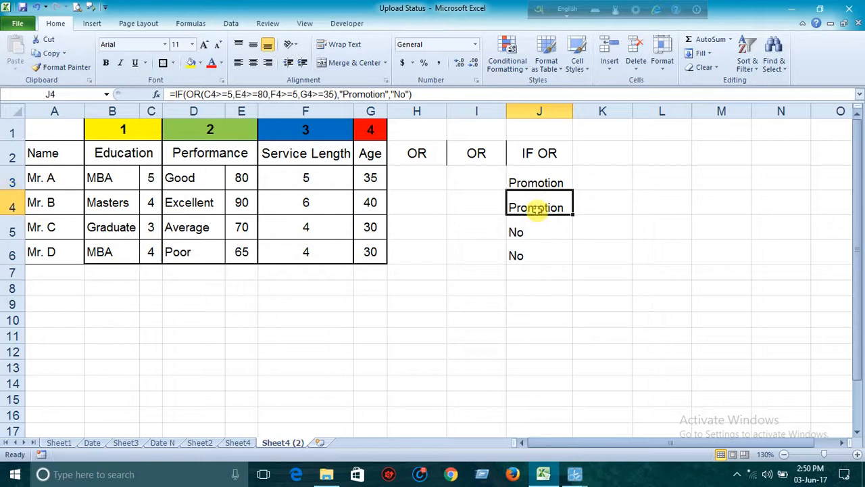
{"action": "left_click", "coordinate": [536, 183]}
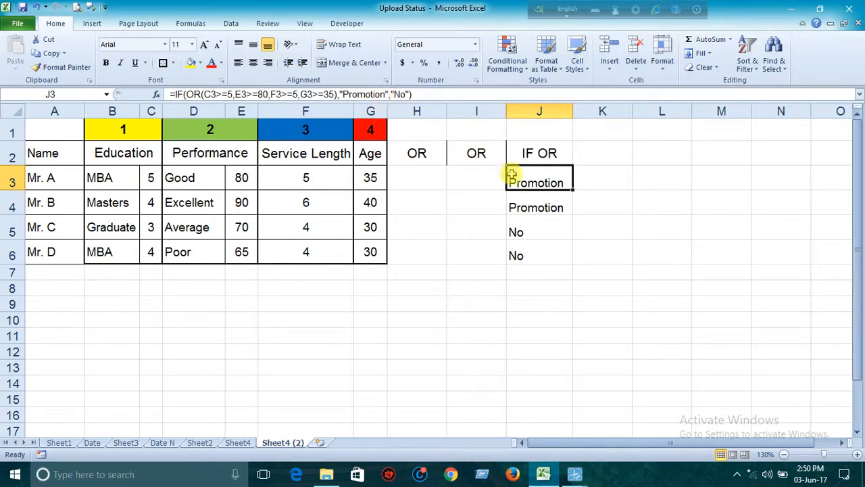
{"action": "left_click", "coordinate": [519, 229]}
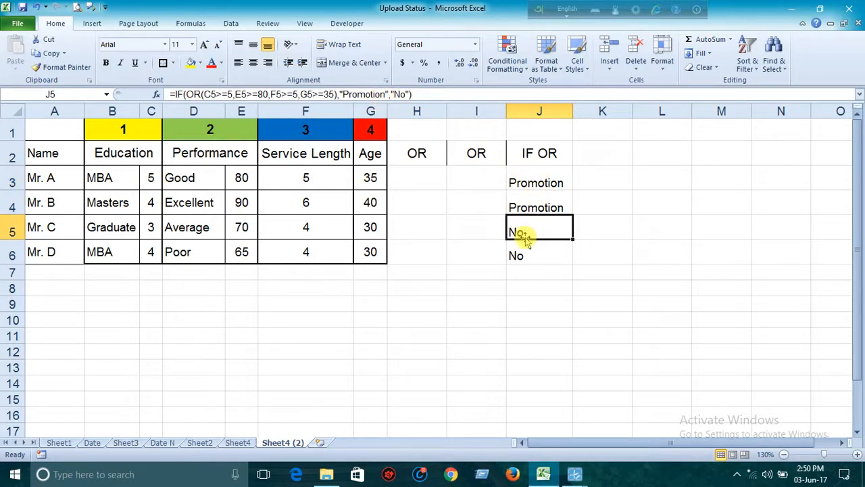
{"action": "left_click", "coordinate": [523, 256]}
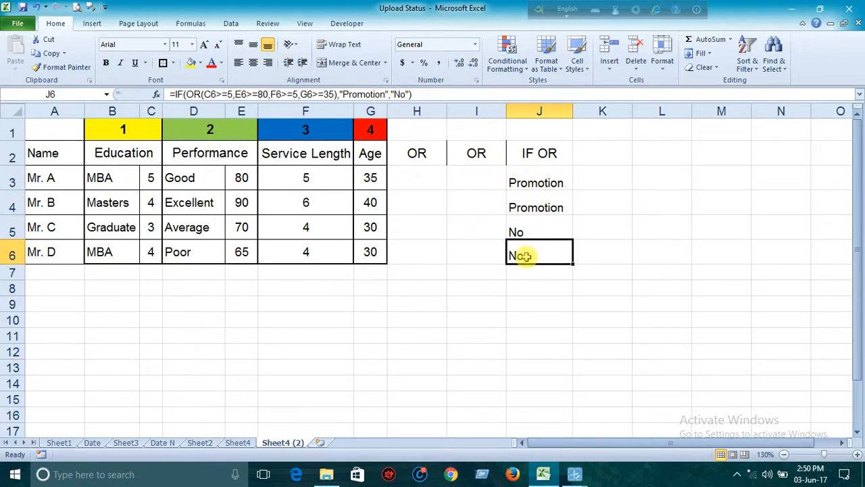
Step: Test the promotion formula by setting the age in G6 to 35, and return it to 30
{"action": "left_click", "coordinate": [376, 253]}
{"action": "type", "text": "3"}
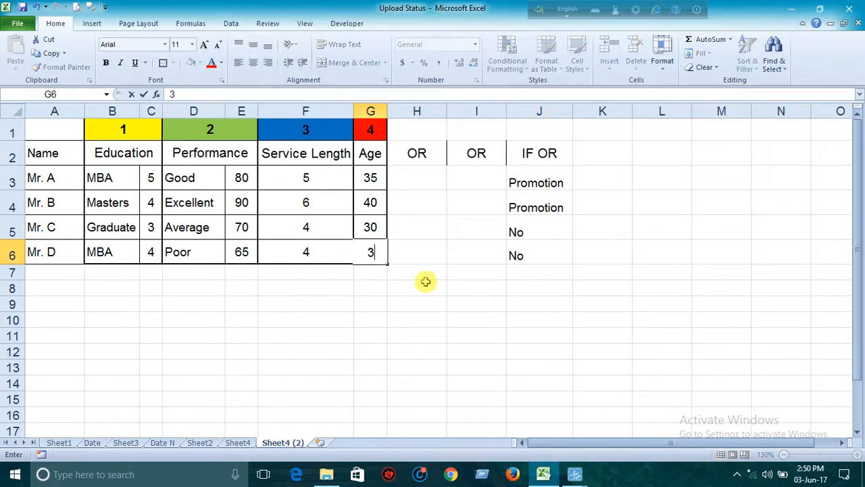
{"action": "key", "text": "Return"}
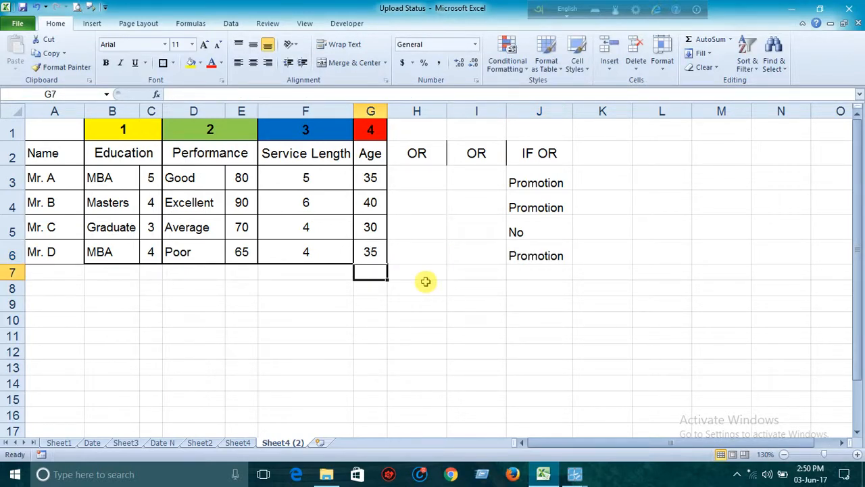
{"action": "left_click", "coordinate": [368, 251]}
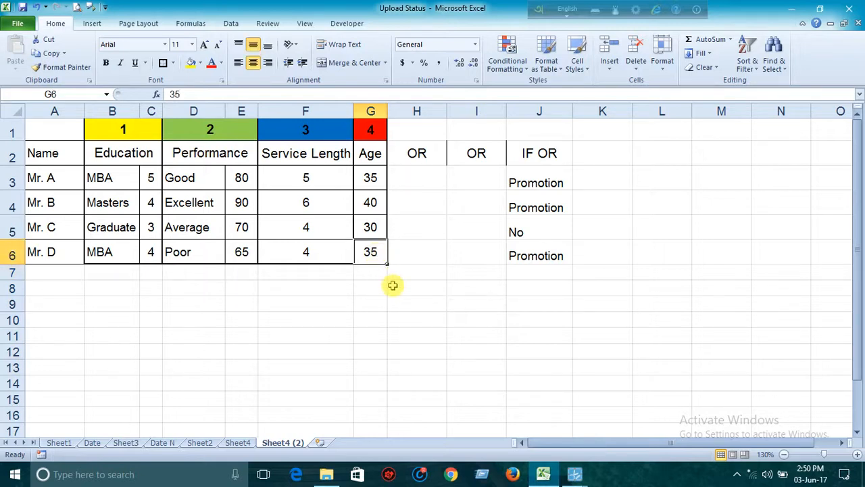
{"action": "type", "text": "30"}
{"action": "key", "text": "Return"}
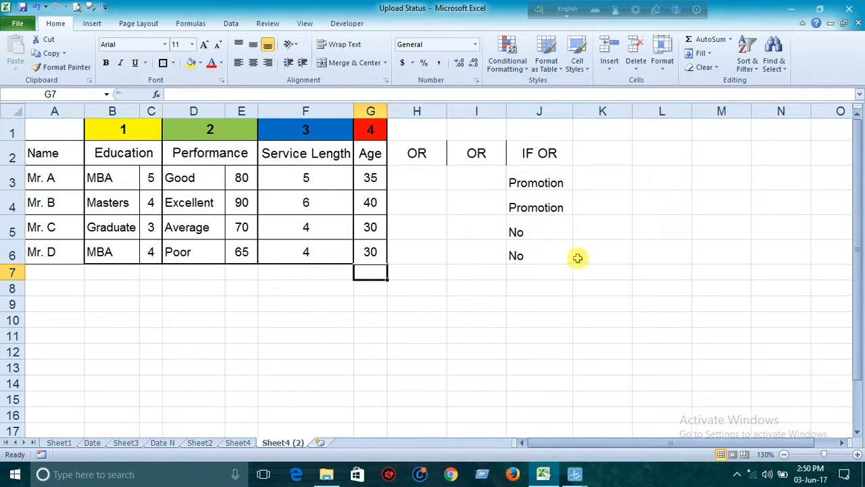
{"action": "left_click_drag", "start_coordinate": [543, 180], "coordinate": [539, 257]}
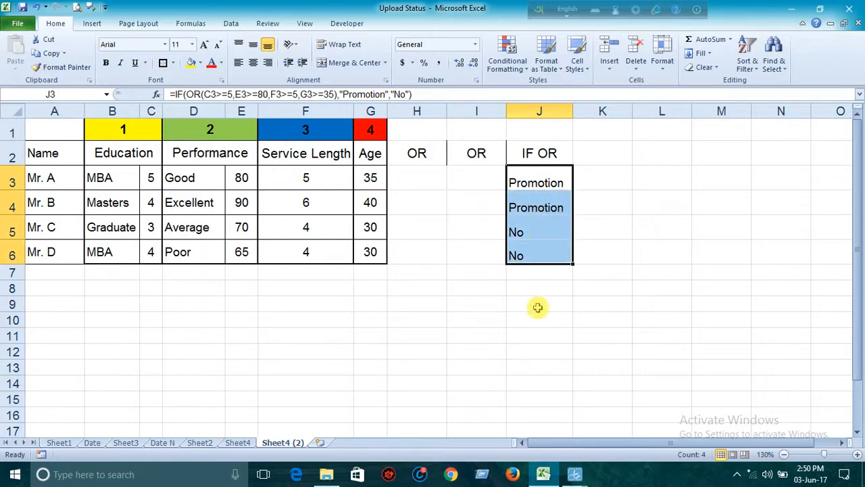
{"action": "left_click", "coordinate": [490, 322]}
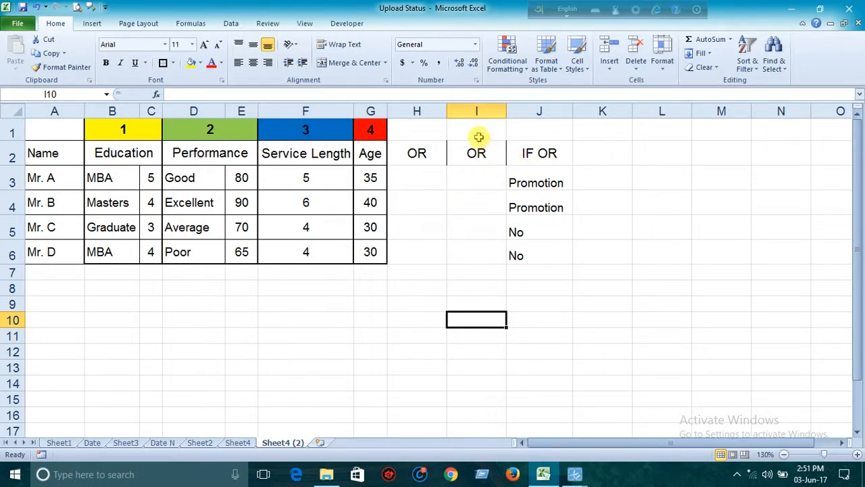
{"action": "left_click_drag", "start_coordinate": [475, 130], "coordinate": [608, 303]}
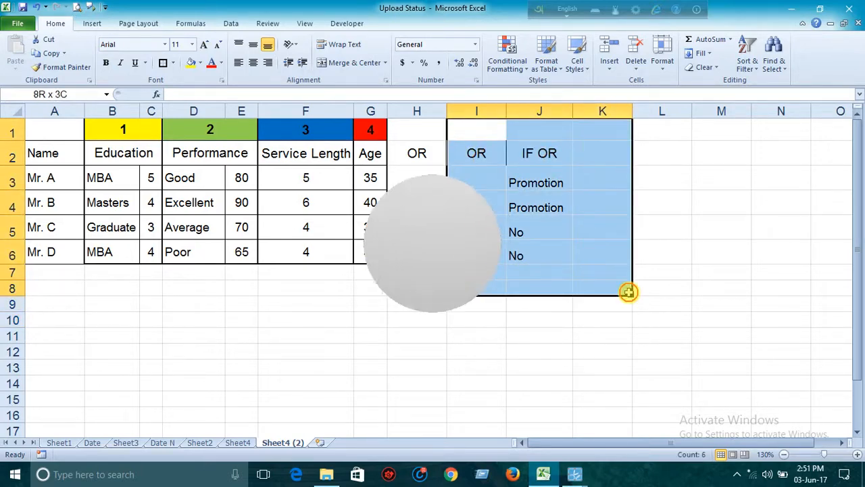